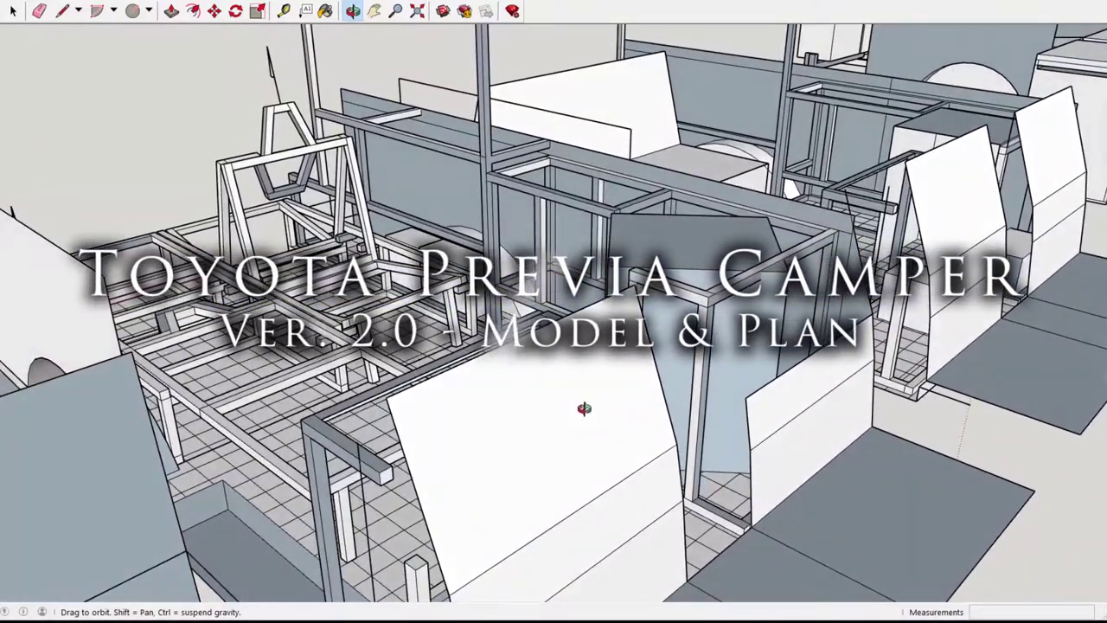
# - Draw a line to close a new upright panel face beside the angled cabinet, then erase the stray edge
pyautogui.press('l')
pyautogui.click(846, 186)
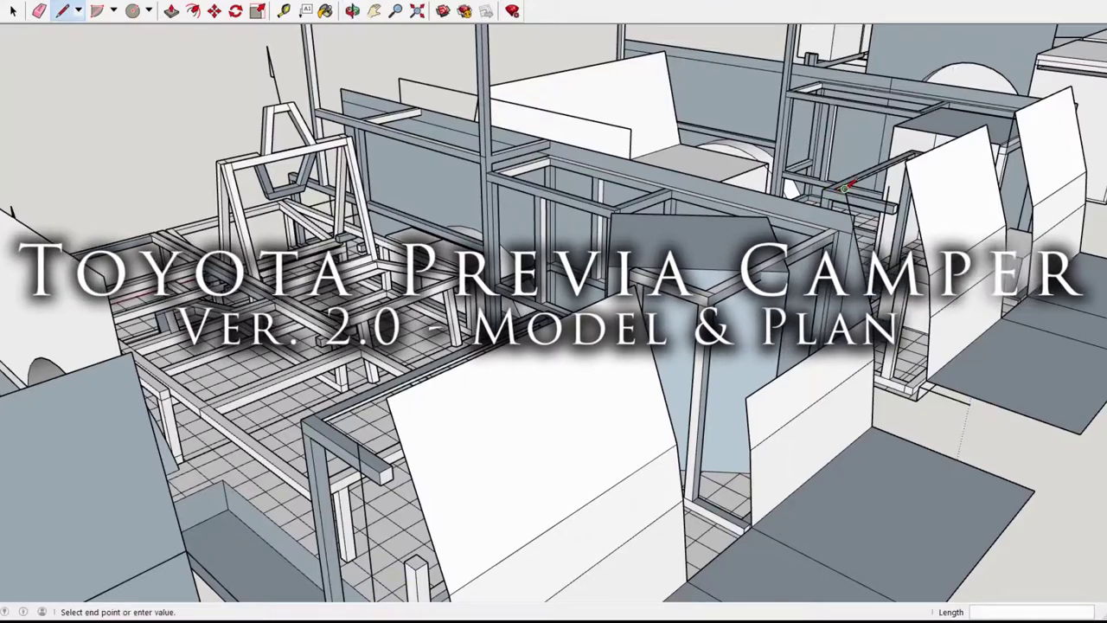
pyautogui.press('Escape')
pyautogui.click(746, 397)
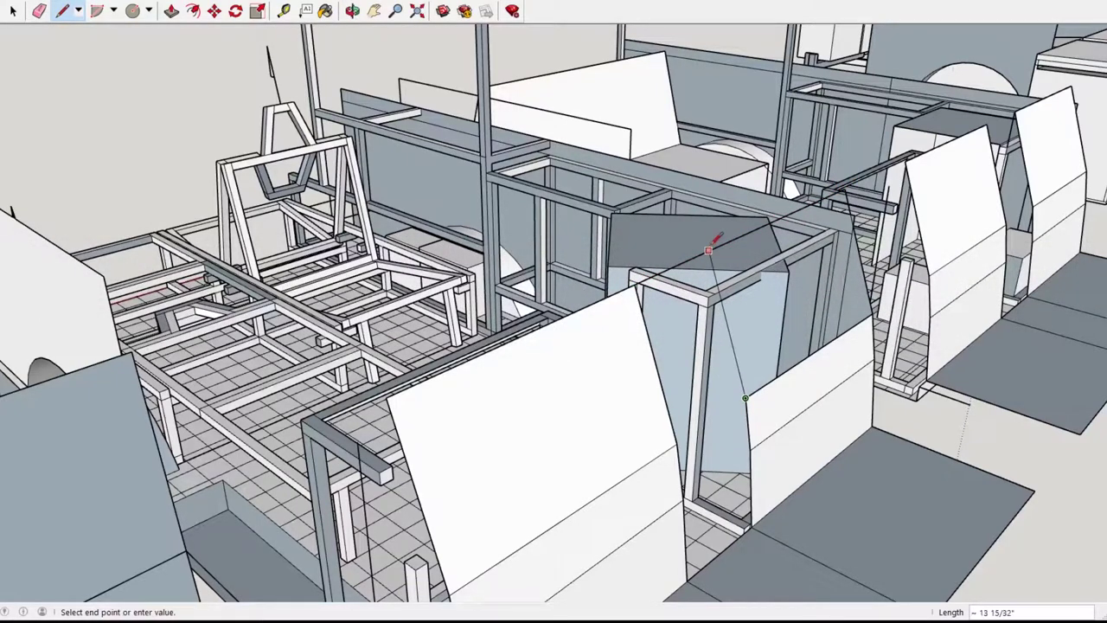
pyautogui.click(708, 249)
pyautogui.press('Delete')
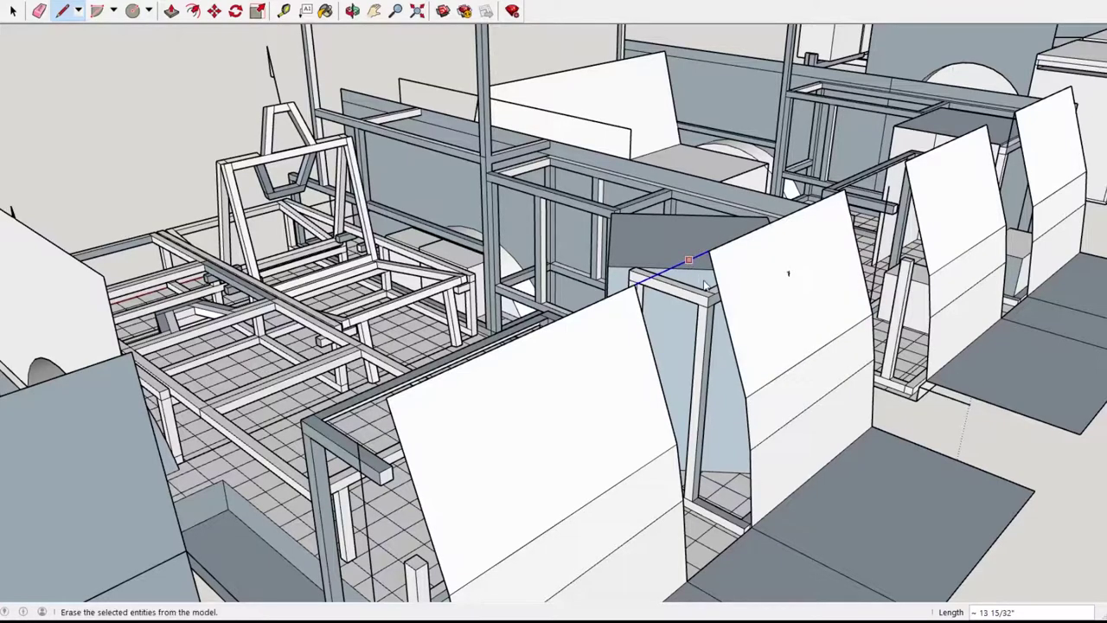
pyautogui.press('o')
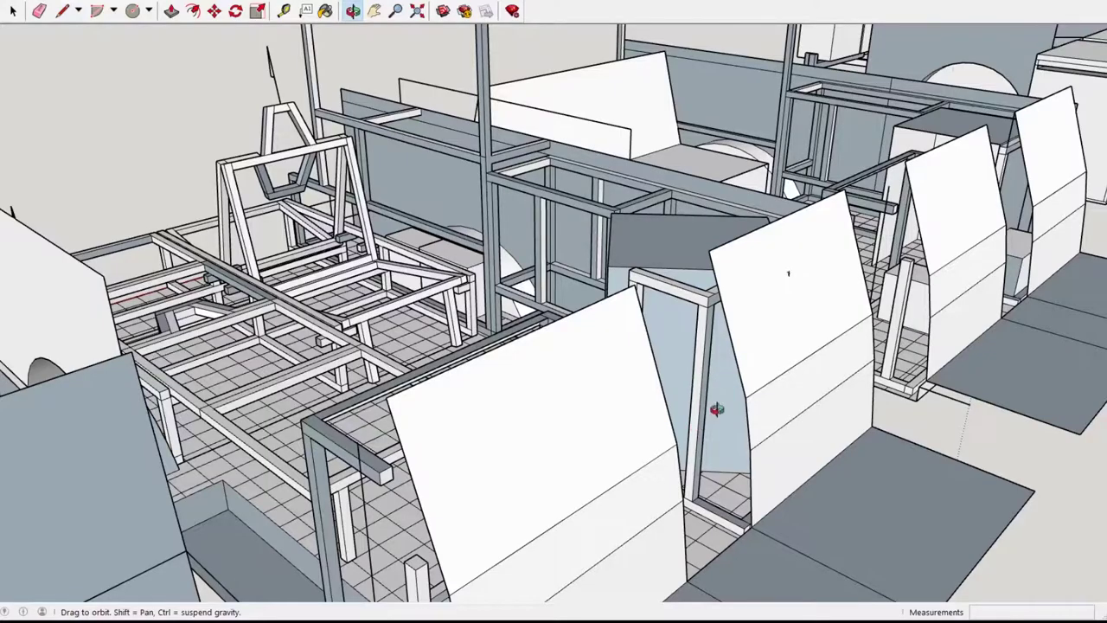
# - Swing the view out of the van and zoom onto the two separate cabinets and grey floor slabs
pyautogui.moveTo(717, 408); pyautogui.dragTo(541, 459)
pyautogui.moveTo(539, 421); pyautogui.dragTo(193, 464)
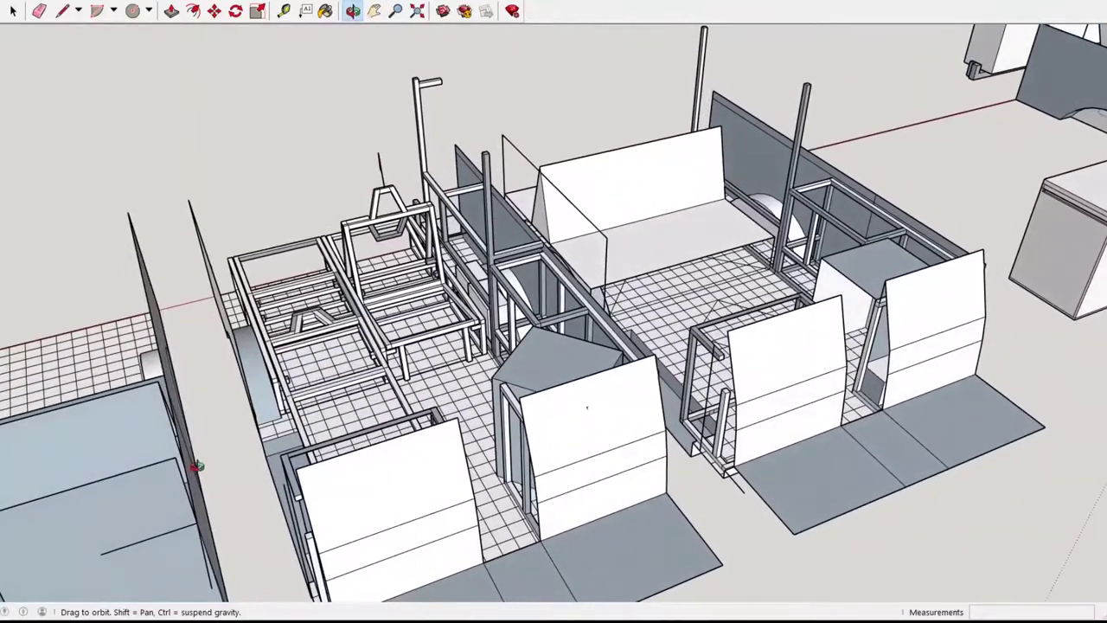
pyautogui.scroll(3, 343, 542)
pyautogui.scroll(-3, 347, 556)
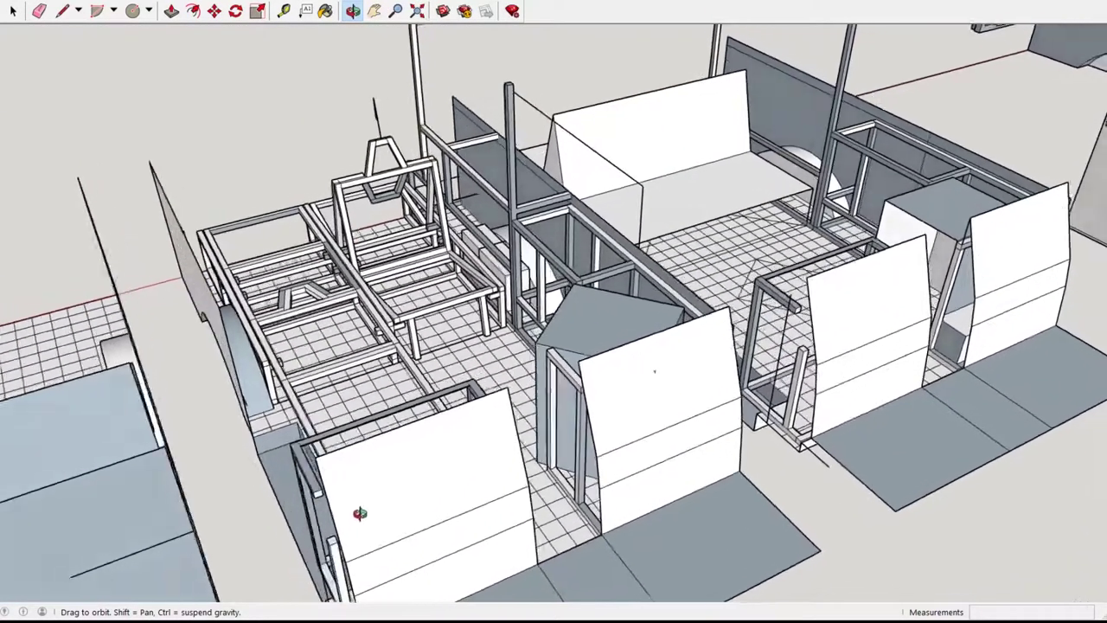
pyautogui.moveTo(358, 514); pyautogui.dragTo(421, 513)
pyautogui.scroll(3, 330, 418)
pyautogui.moveTo(330, 419); pyautogui.dragTo(749, 175)
pyautogui.scroll(5, 350, 107)
pyautogui.scroll(-4, 496, 274)
# - Circle the cabinets and bench panels, ending close on the dark bench top dimensioned 22", 17 1/2" and 16"
pyautogui.scroll(6, 977, 50)
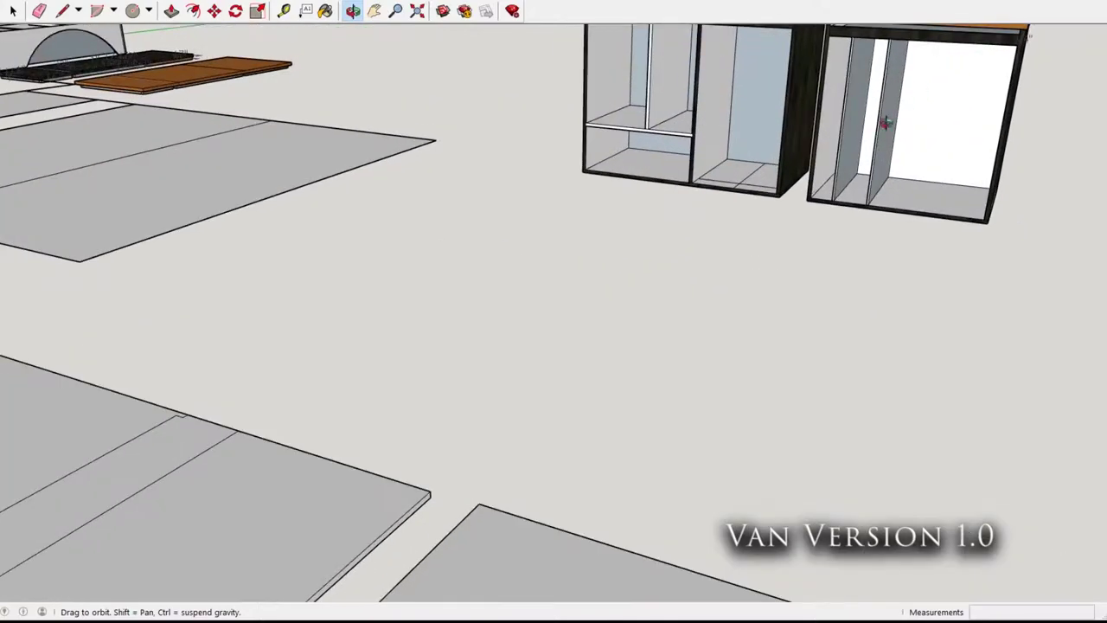
pyautogui.scroll(-2, 977, 50)
pyautogui.moveTo(944, 109)
pyautogui.mouseDown()
pyautogui.moveTo(922, 126)
pyautogui.moveTo(959, 124)
pyautogui.mouseUp()
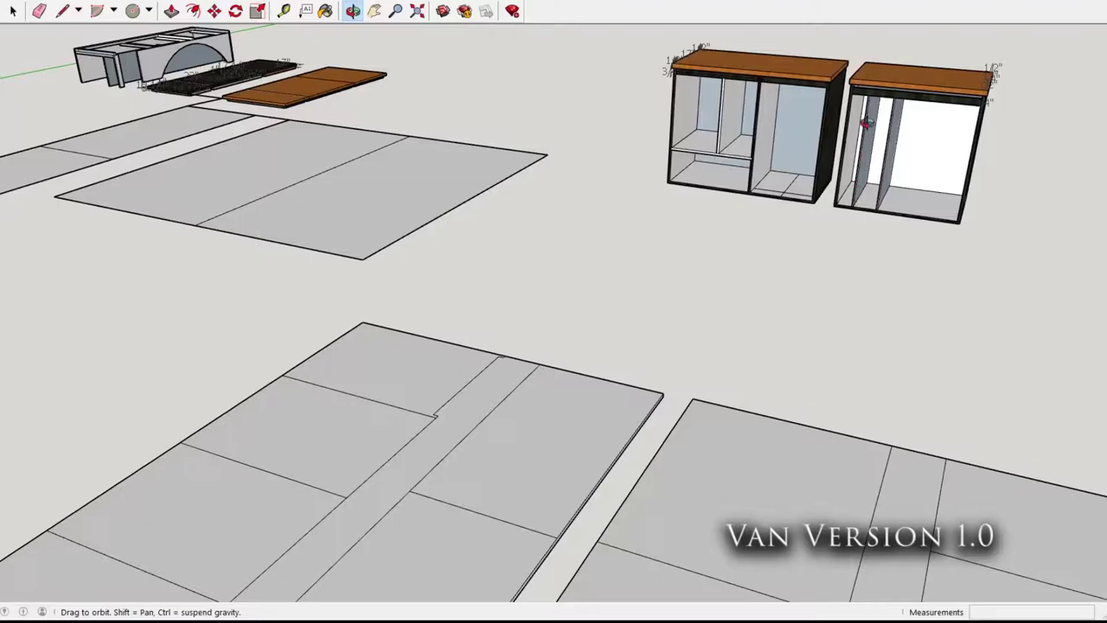
pyautogui.scroll(-2, 341, 204)
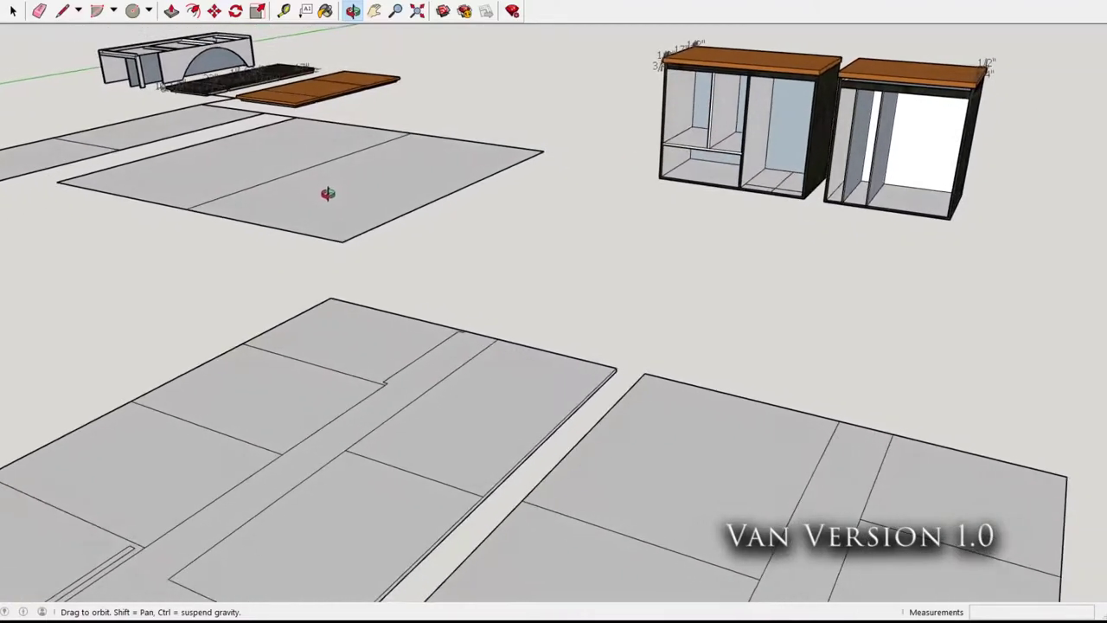
pyautogui.scroll(-1, 327, 193)
pyautogui.scroll(-4, 167, 61)
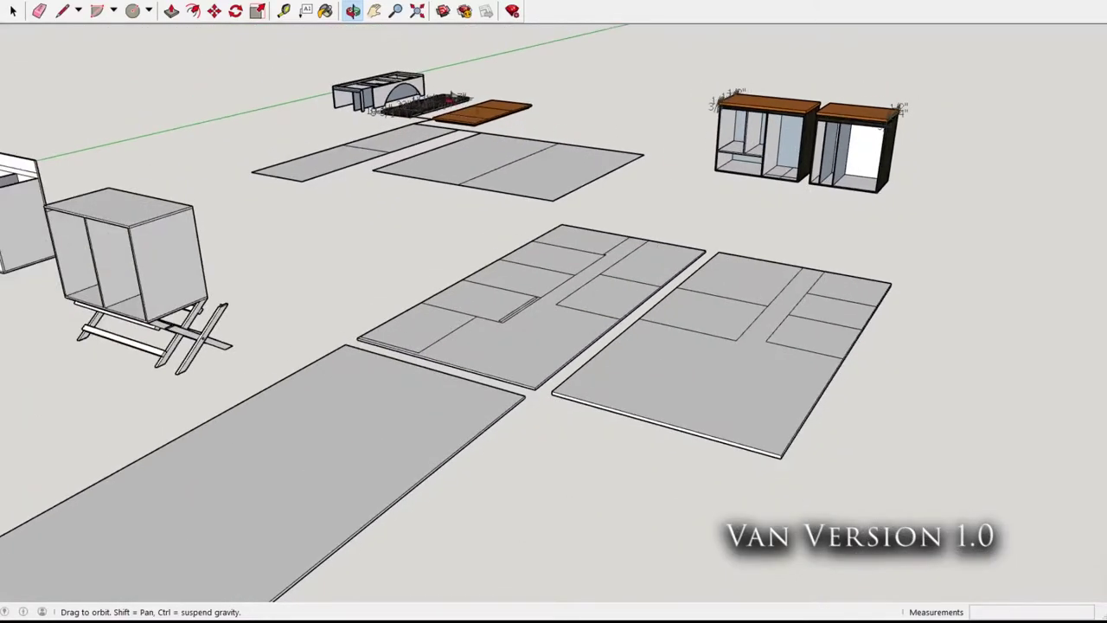
pyautogui.scroll(6, 355, 87)
pyautogui.moveTo(355, 87); pyautogui.dragTo(533, 337)
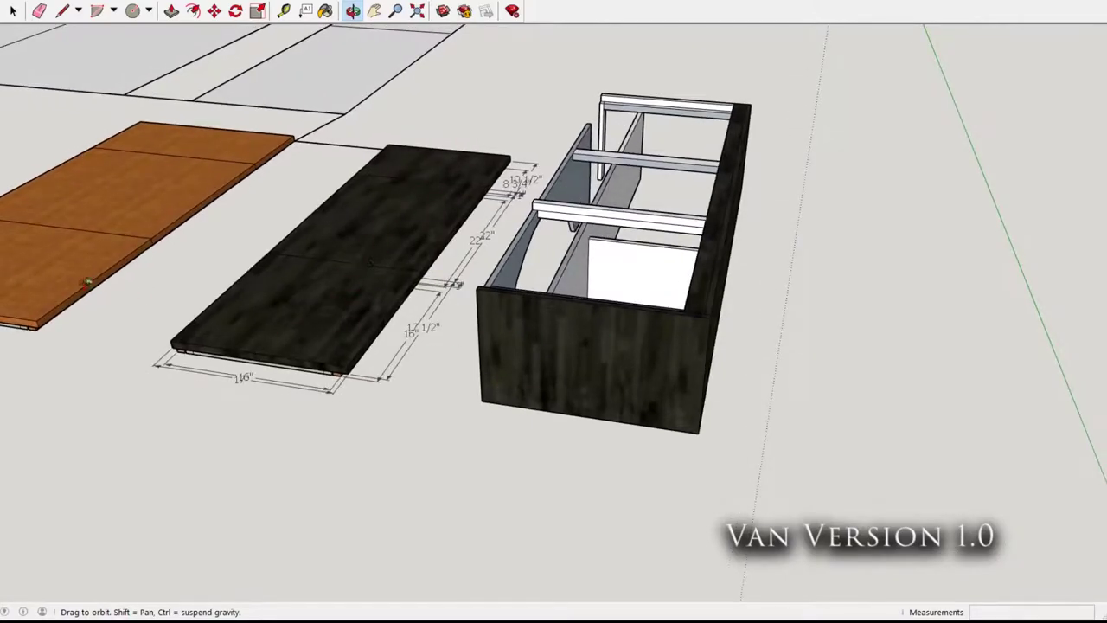
pyautogui.moveTo(151, 333); pyautogui.dragTo(456, 185)
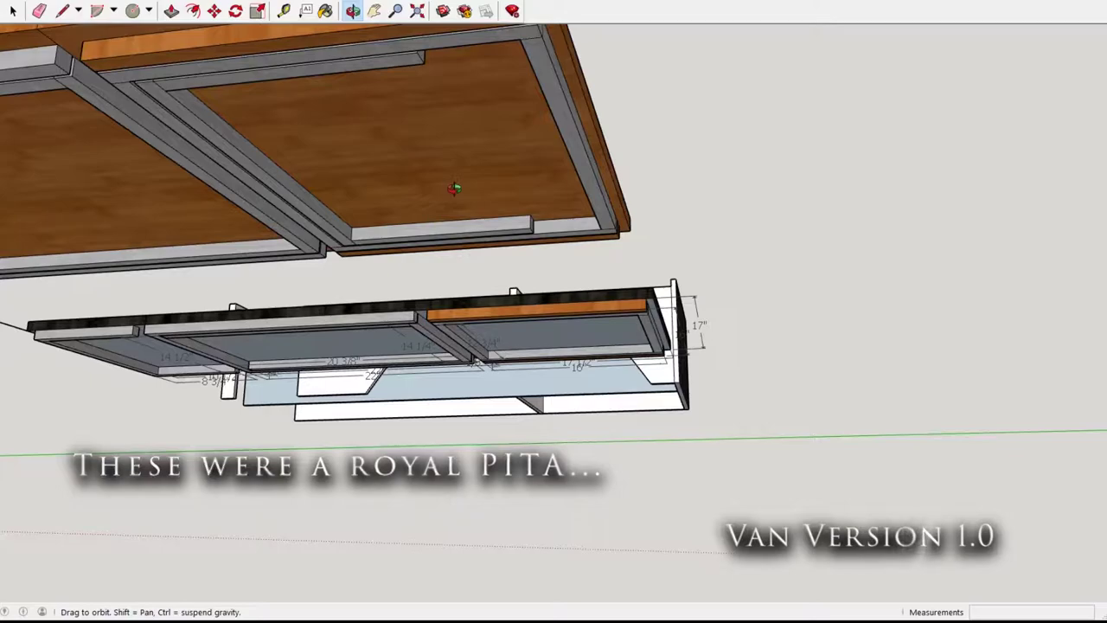
pyautogui.moveTo(454, 188); pyautogui.dragTo(342, 457)
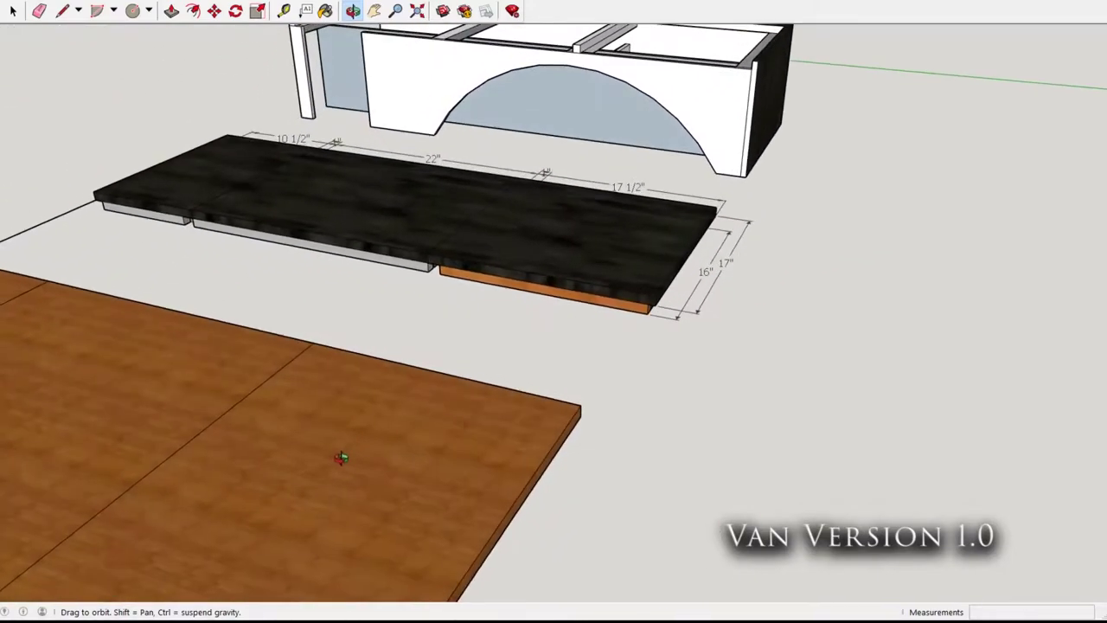
# - Zoom out over the whole layout, back into the van, then look steeply down on the aluminium frames
pyautogui.scroll(-10, 341, 457)
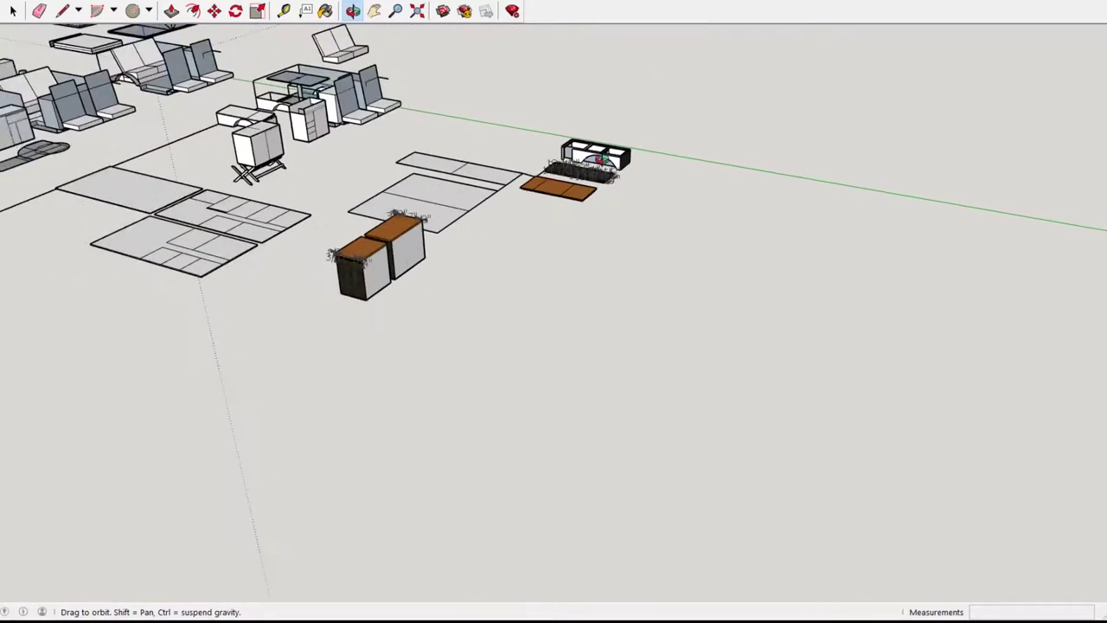
pyautogui.scroll(-3, 599, 159)
pyautogui.scroll(4, 126, 167)
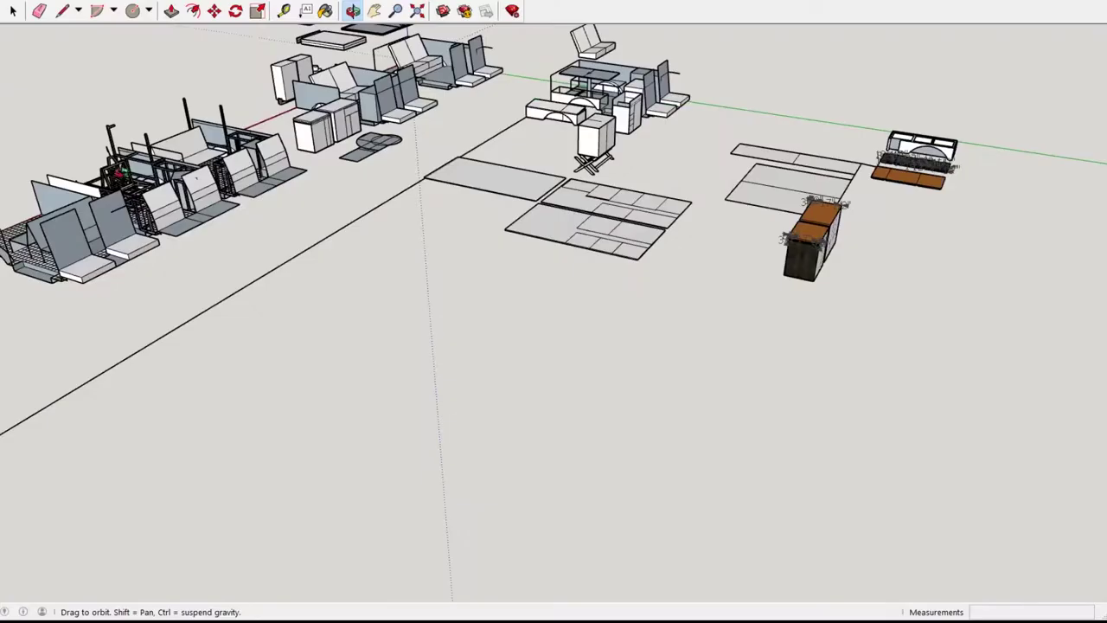
pyautogui.scroll(6, 121, 173)
pyautogui.scroll(4, 480, 274)
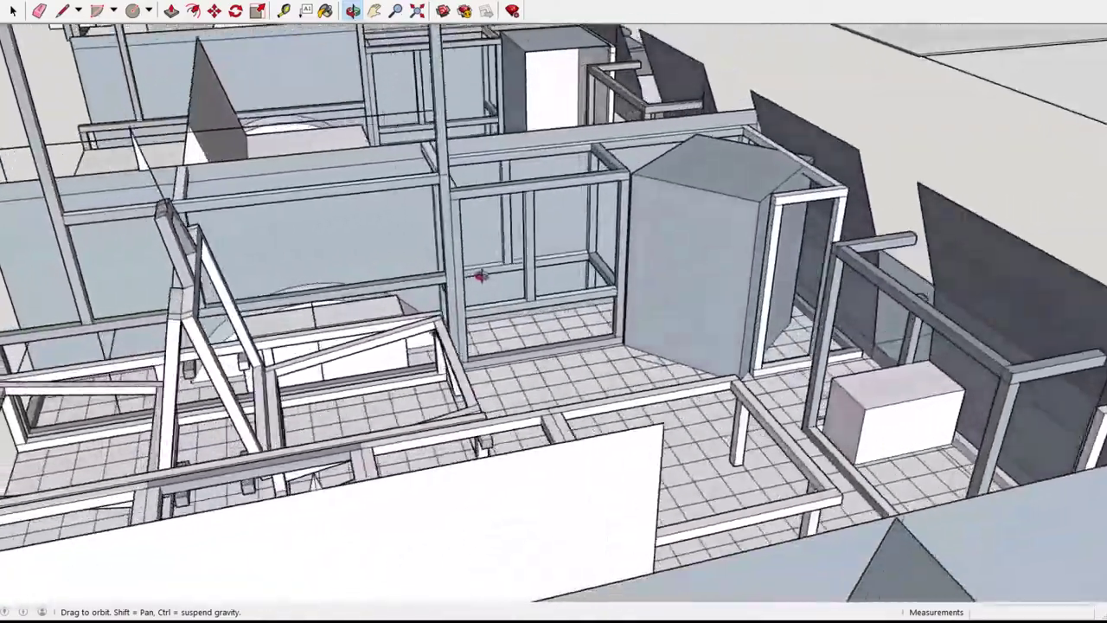
pyautogui.moveTo(479, 275)
pyautogui.mouseDown()
pyautogui.moveTo(649, 264)
pyautogui.moveTo(749, 279)
pyautogui.moveTo(764, 259)
pyautogui.moveTo(711, 210)
pyautogui.moveTo(849, 268)
pyautogui.mouseUp()
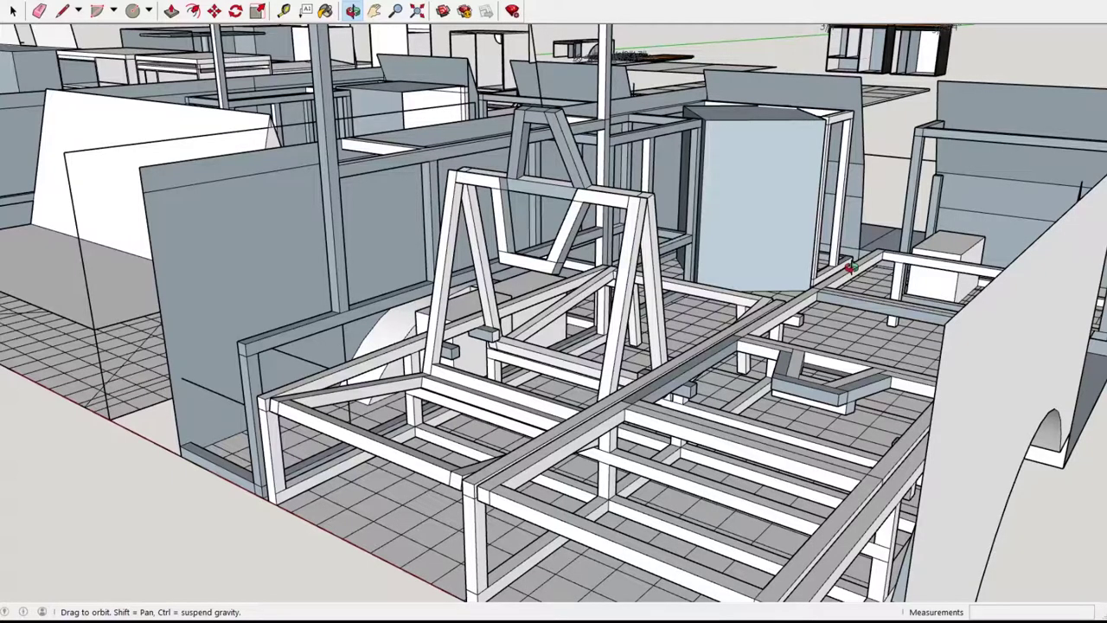
pyautogui.moveTo(926, 308); pyautogui.dragTo(619, 263)
# - Recentre the interior and view it from above at an angle, bed frame left and tall box right
pyautogui.press('h')
pyautogui.moveTo(619, 263); pyautogui.dragTo(667, 185, button='middle')
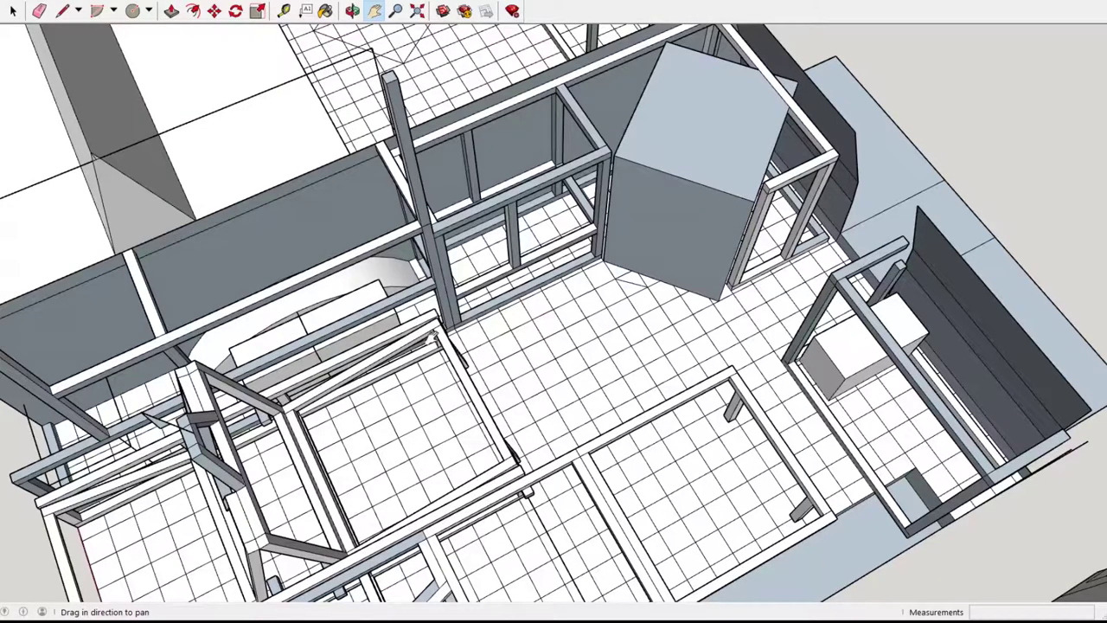
pyautogui.press('o')
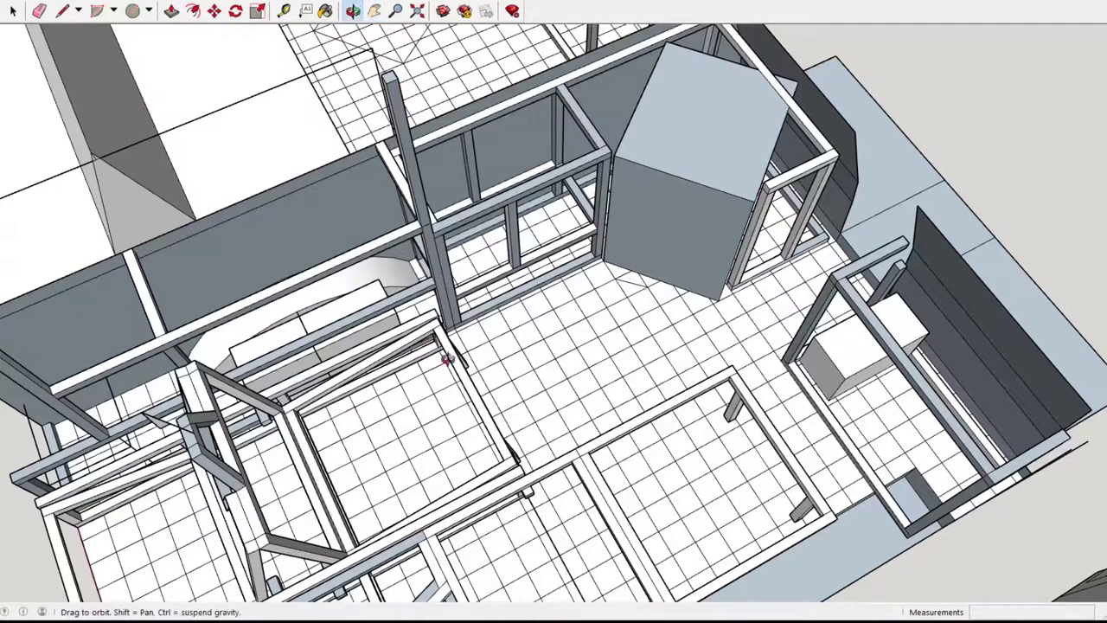
pyautogui.moveTo(522, 458); pyautogui.dragTo(316, 404)
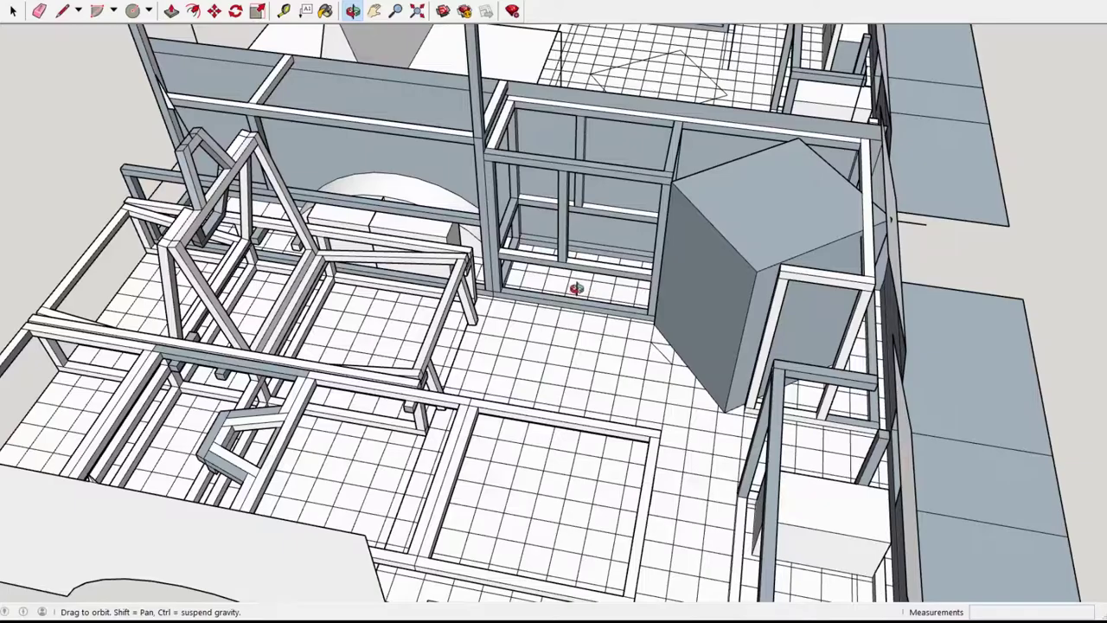
# - Orbit around the camper interior to a higher, further-back view of bed frame, tall box and small white box
pyautogui.moveTo(569, 292); pyautogui.dragTo(603, 316)
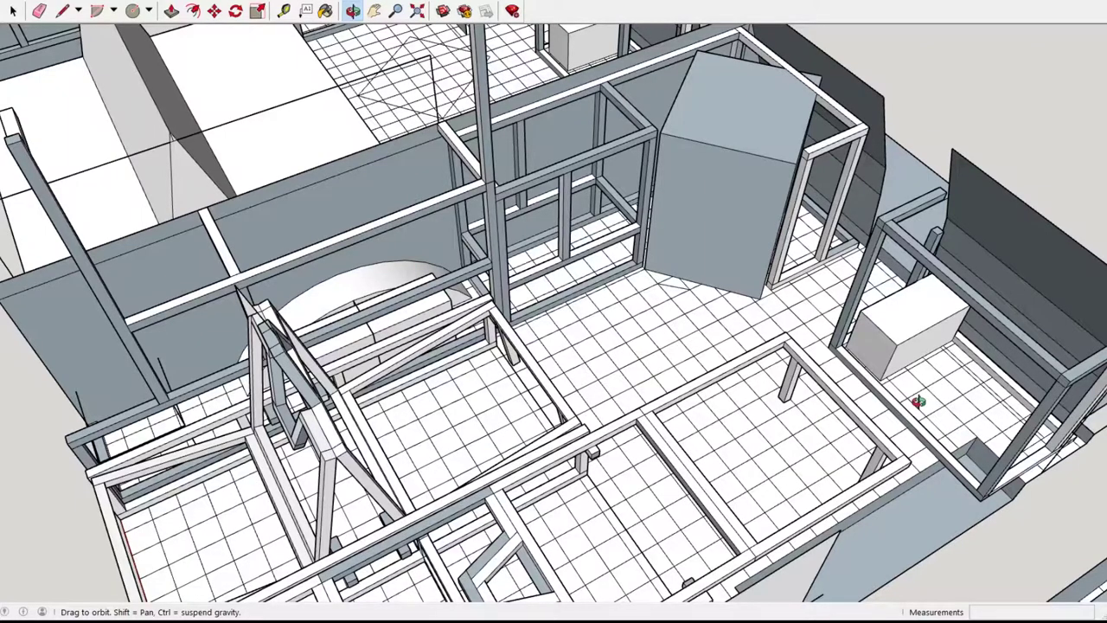
pyautogui.moveTo(848, 172); pyautogui.dragTo(897, 189)
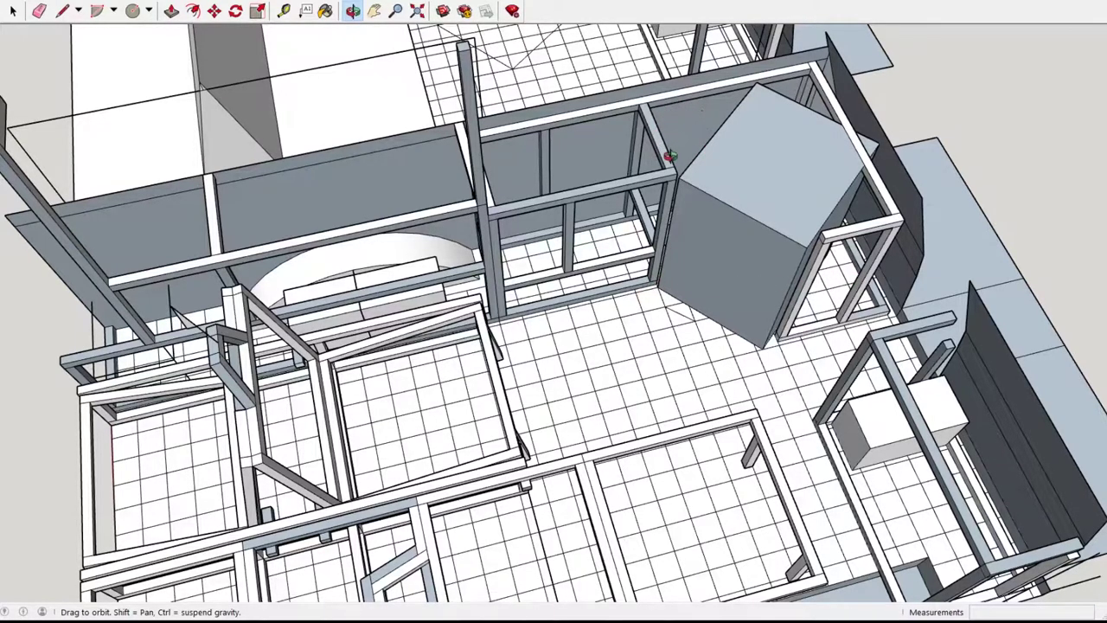
pyautogui.moveTo(665, 241)
pyautogui.mouseDown()
pyautogui.moveTo(786, 158)
pyautogui.moveTo(757, 205)
pyautogui.moveTo(807, 153)
pyautogui.moveTo(647, 318)
pyautogui.mouseUp()
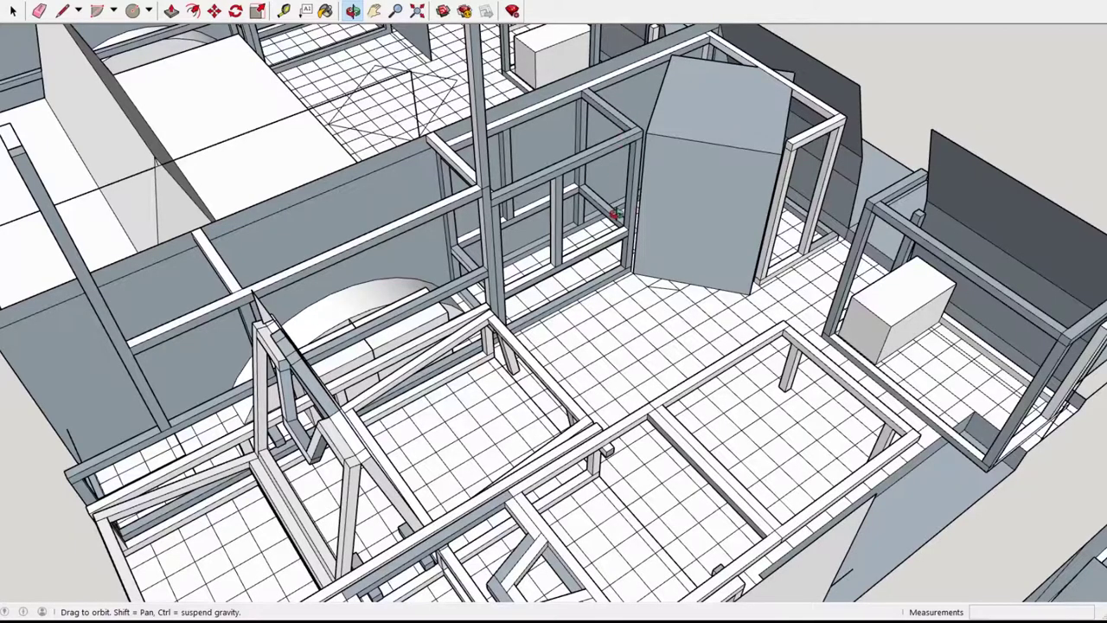
pyautogui.moveTo(625, 112)
pyautogui.mouseDown()
pyautogui.moveTo(719, 262)
pyautogui.moveTo(752, 207)
pyautogui.moveTo(711, 240)
pyautogui.moveTo(822, 227)
pyautogui.moveTo(512, 267)
pyautogui.moveTo(312, 260)
pyautogui.moveTo(309, 244)
pyautogui.mouseUp()
# - Zoom and tilt the view lower, then rotate it around the van interior
pyautogui.scroll(5, 309, 244)
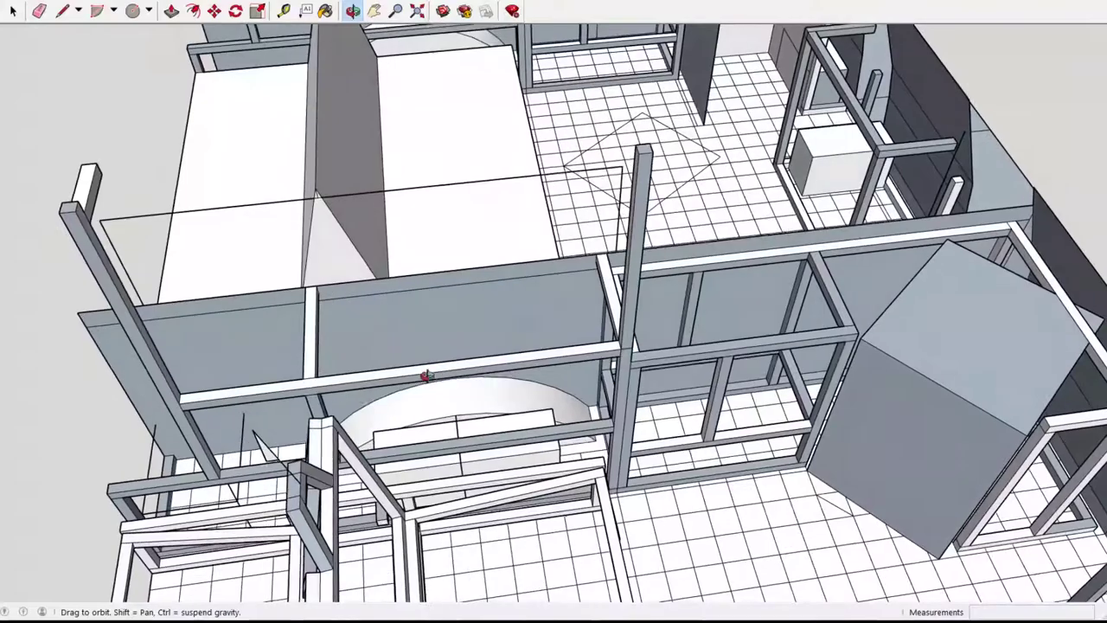
pyautogui.scroll(-3, 426, 375)
pyautogui.moveTo(478, 372); pyautogui.dragTo(493, 333)
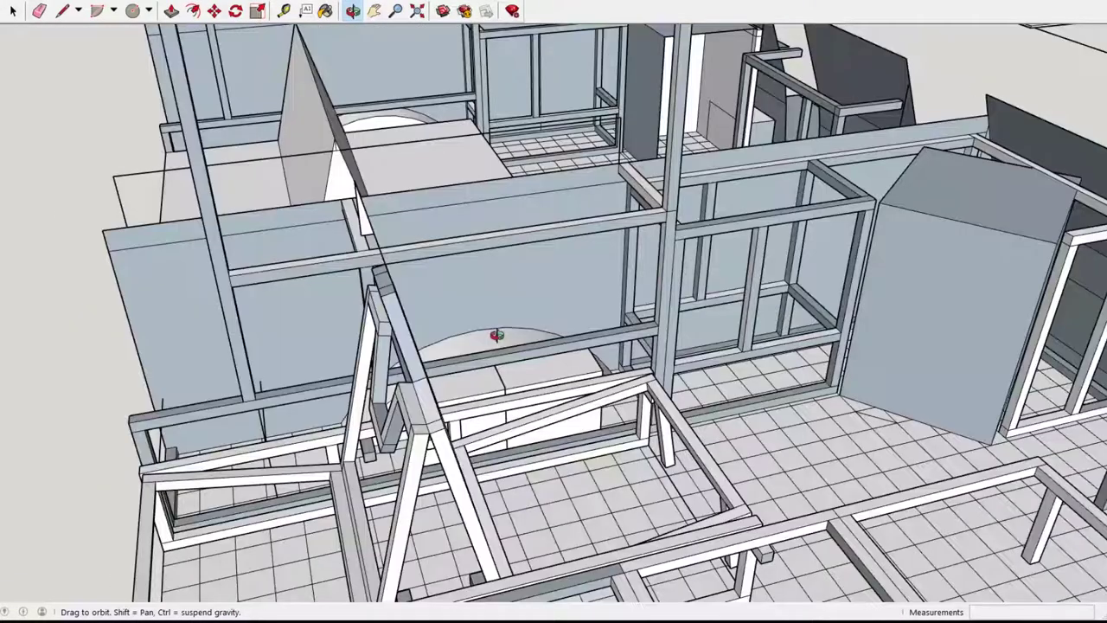
pyautogui.scroll(3, 500, 363)
pyautogui.scroll(-1, 506, 388)
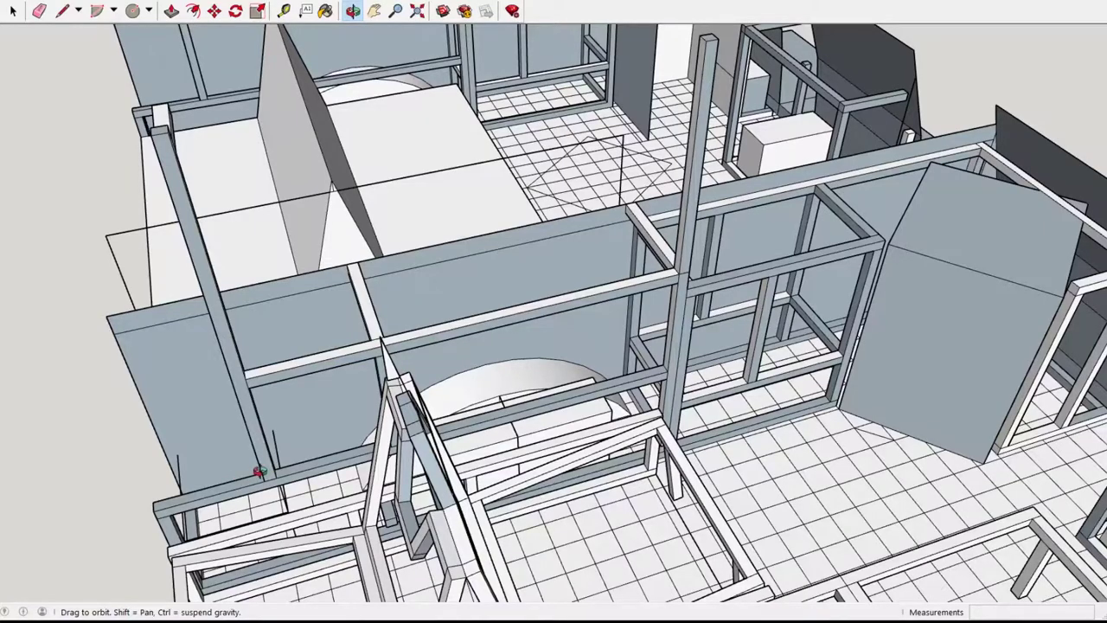
pyautogui.moveTo(264, 491); pyautogui.dragTo(735, 241)
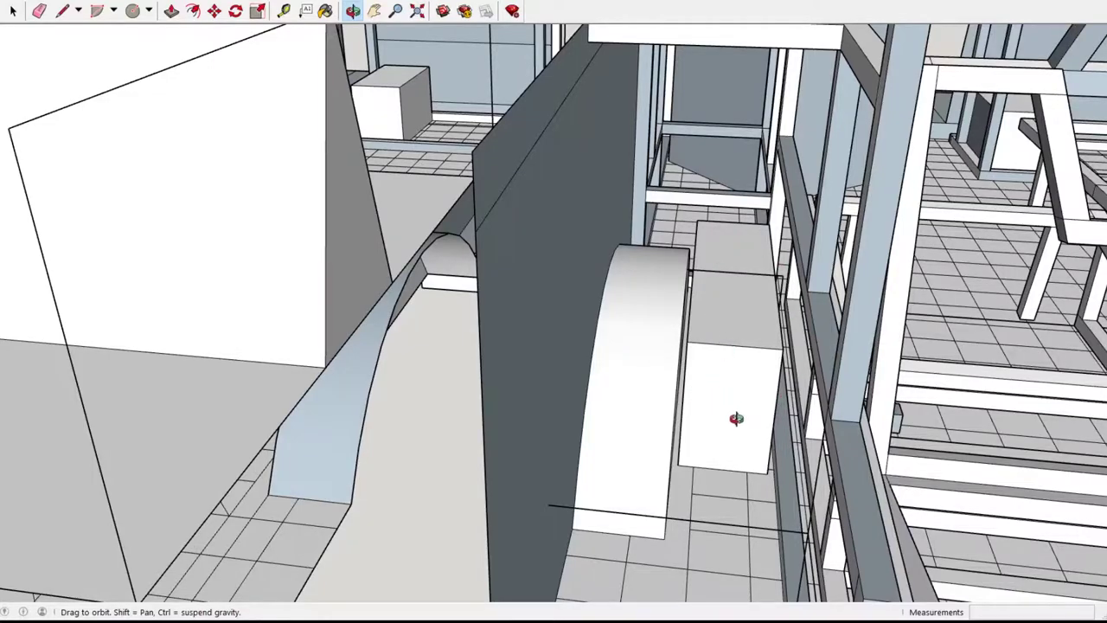
# - Orbit past the curved wheel-well wall, up to the ceiling, then down onto the aluminium bed frame
pyautogui.moveTo(736, 418)
pyautogui.mouseDown()
pyautogui.moveTo(734, 494)
pyautogui.moveTo(717, 492)
pyautogui.moveTo(732, 437)
pyautogui.mouseUp()
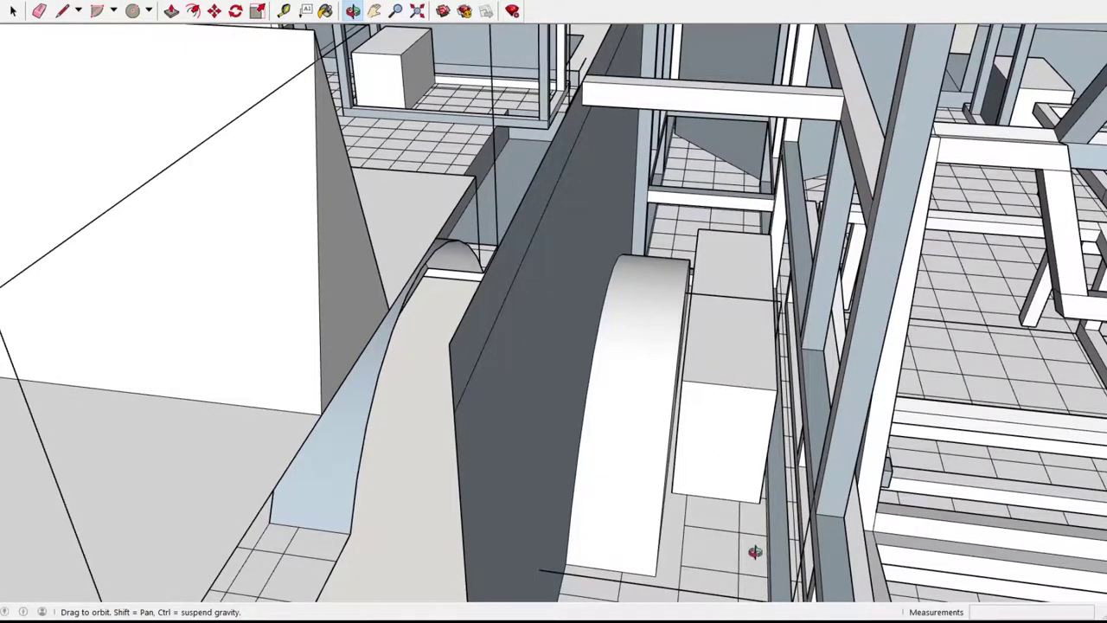
pyautogui.moveTo(755, 552); pyautogui.dragTo(741, 257)
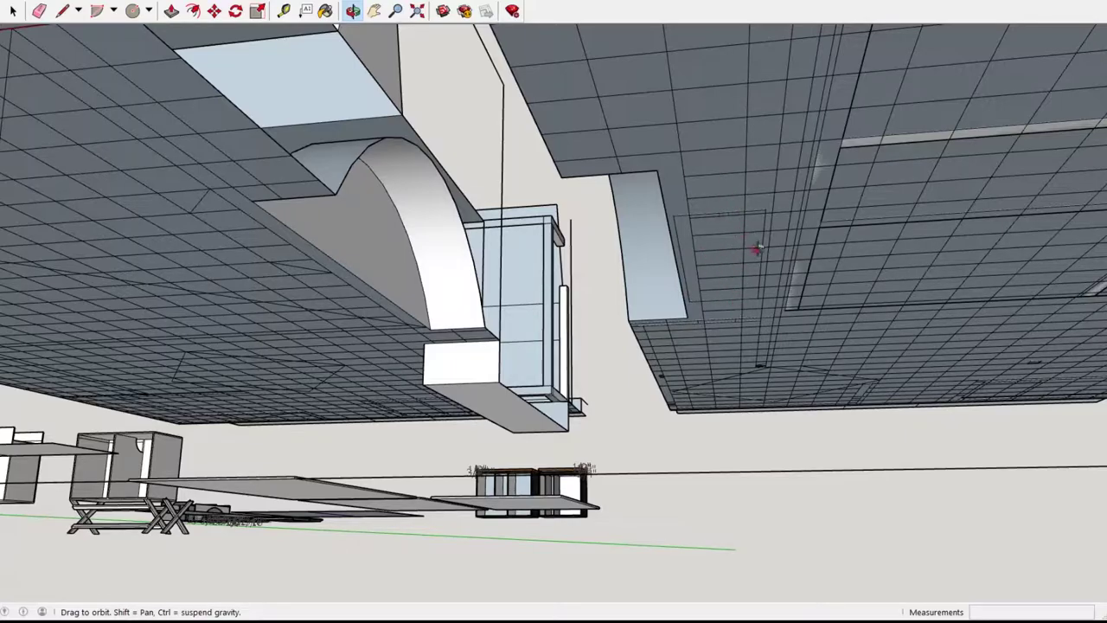
pyautogui.moveTo(819, 167); pyautogui.dragTo(822, 389)
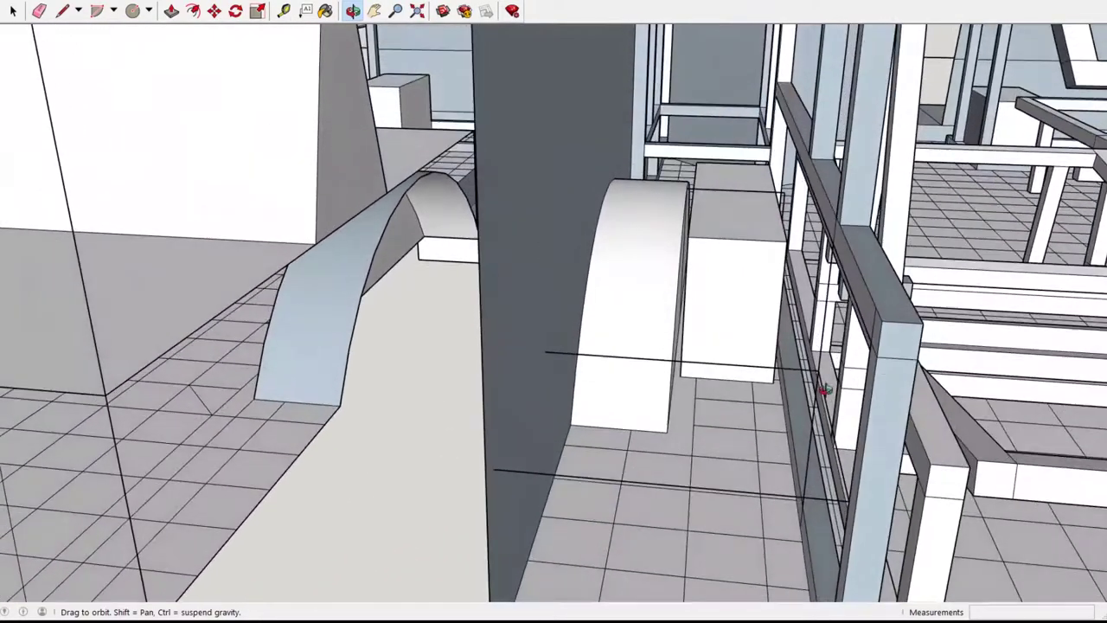
pyautogui.moveTo(775, 480); pyautogui.dragTo(731, 439)
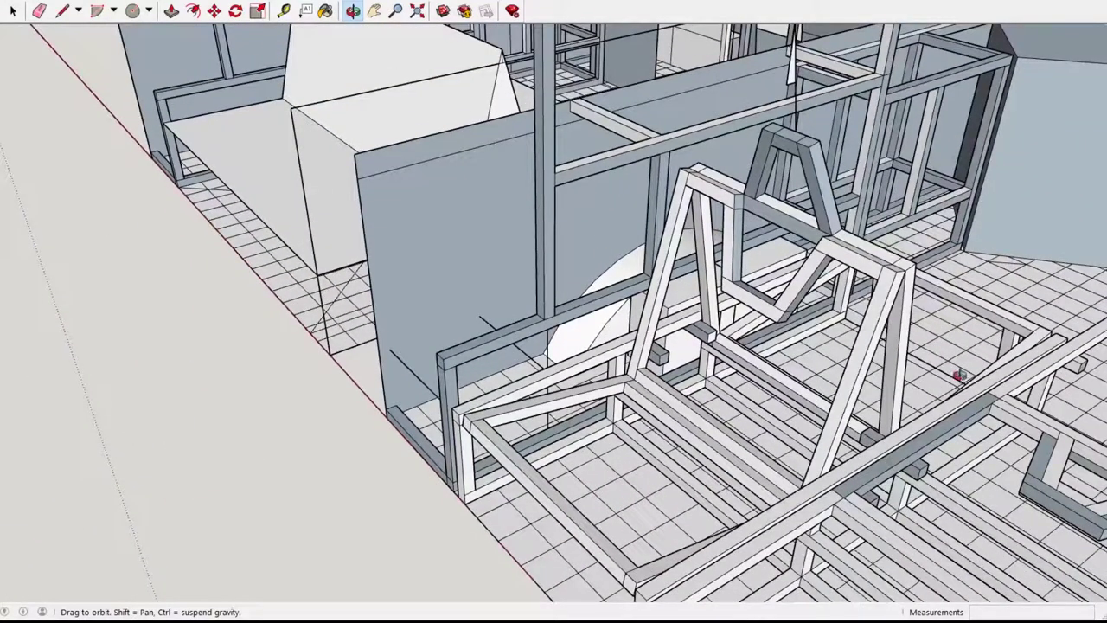
# - Orbit and pan to view the bed frame and neighbouring cabinet framing from above, then activate the Select tool
pyautogui.moveTo(648, 499); pyautogui.dragTo(485, 504)
pyautogui.moveTo(381, 230); pyautogui.dragTo(442, 234)
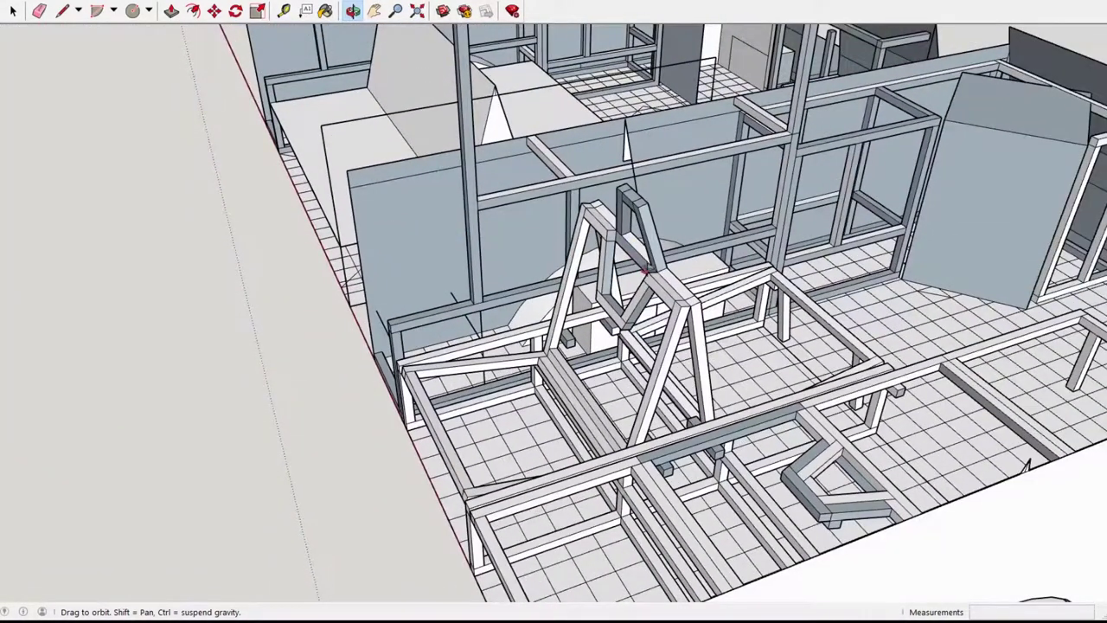
pyautogui.press('h')
pyautogui.moveTo(873, 302); pyautogui.dragTo(776, 361)
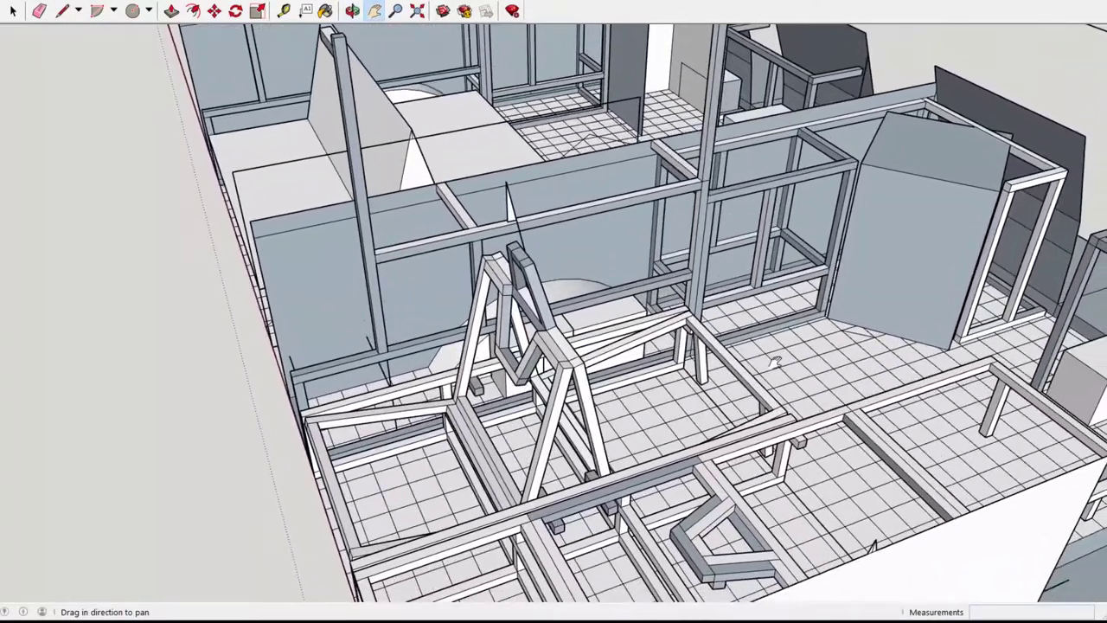
pyautogui.press('o')
pyautogui.moveTo(648, 378); pyautogui.dragTo(290, 436)
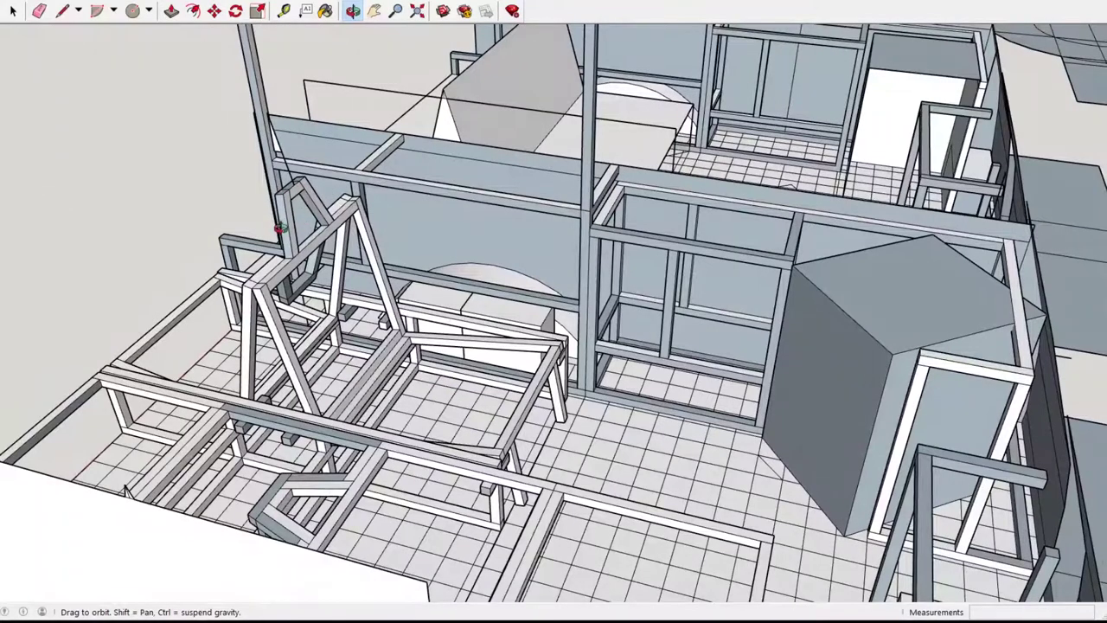
pyautogui.moveTo(308, 249); pyautogui.dragTo(402, 263)
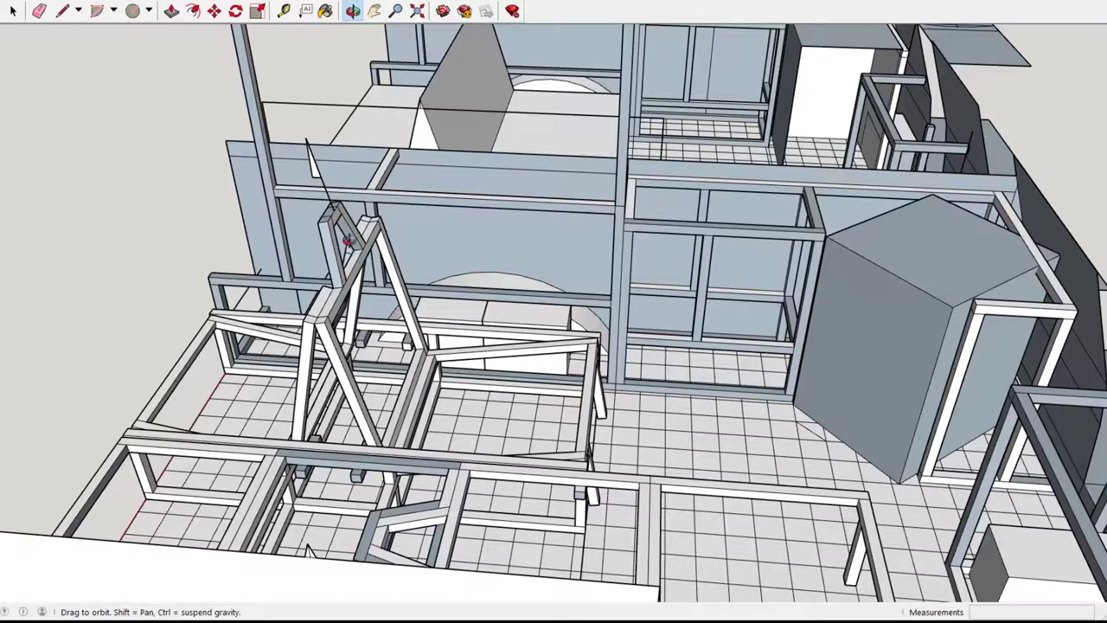
pyautogui.press('space')
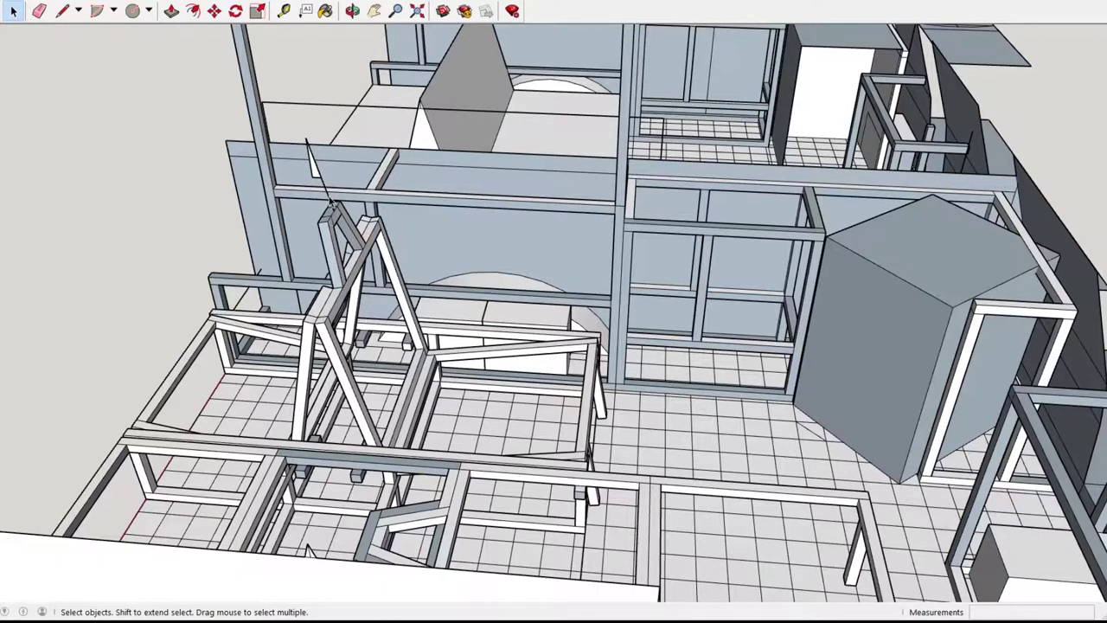
pyautogui.rightClick(329, 199)
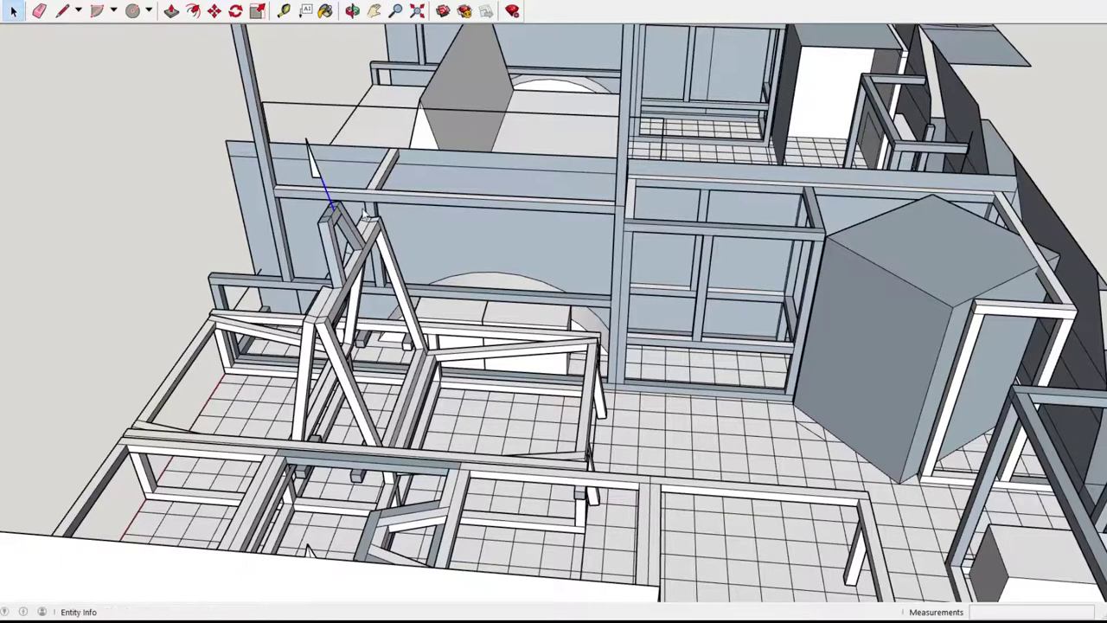
pyautogui.click(365, 214)
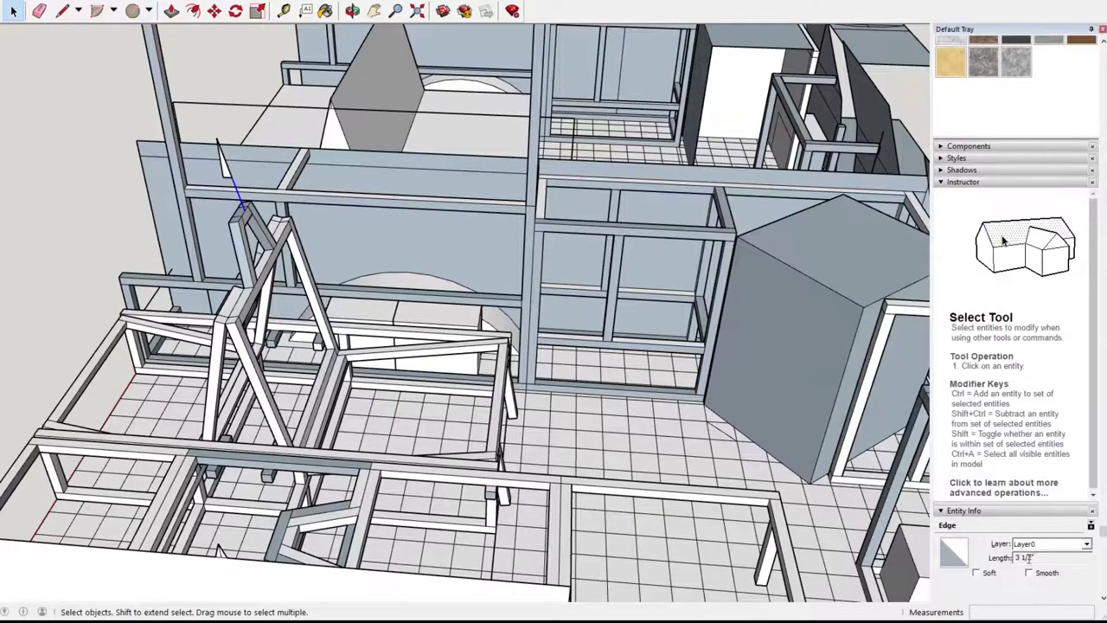
pyautogui.click(1034, 557)
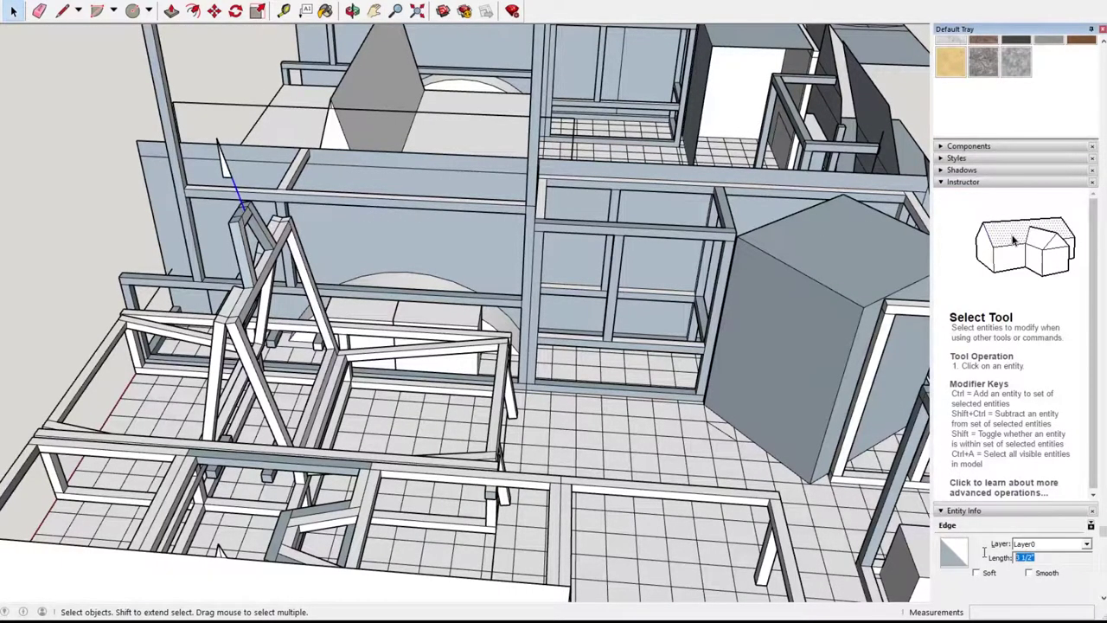
pyautogui.click(1101, 31)
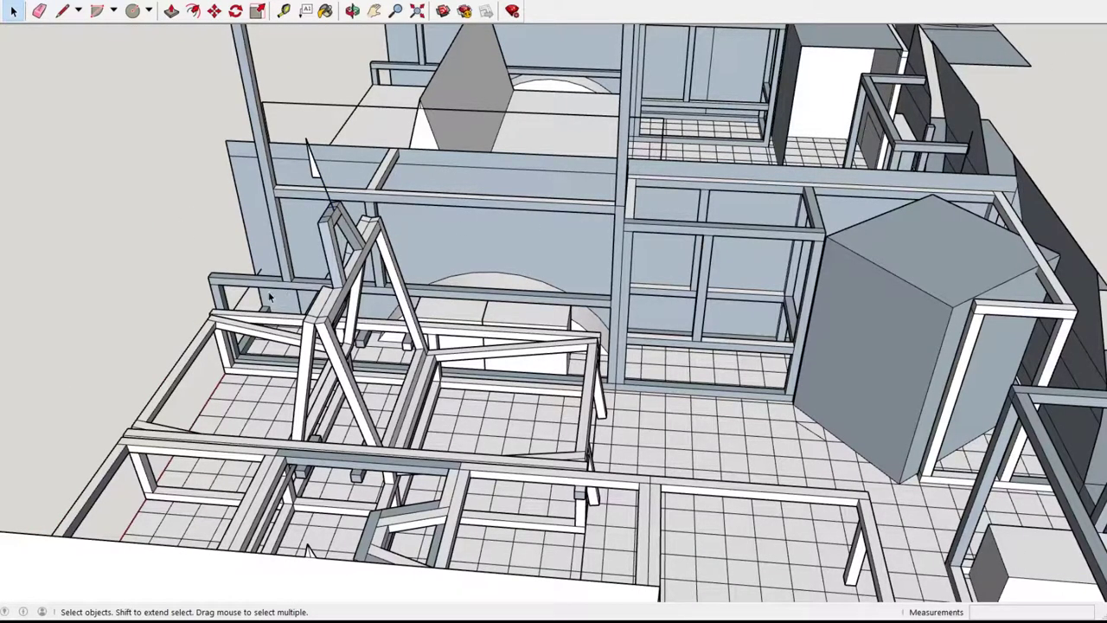
# - Tilt to a near top-down view of bed frame, cabinets and tall box, panning the layout up-left
pyautogui.press('o')
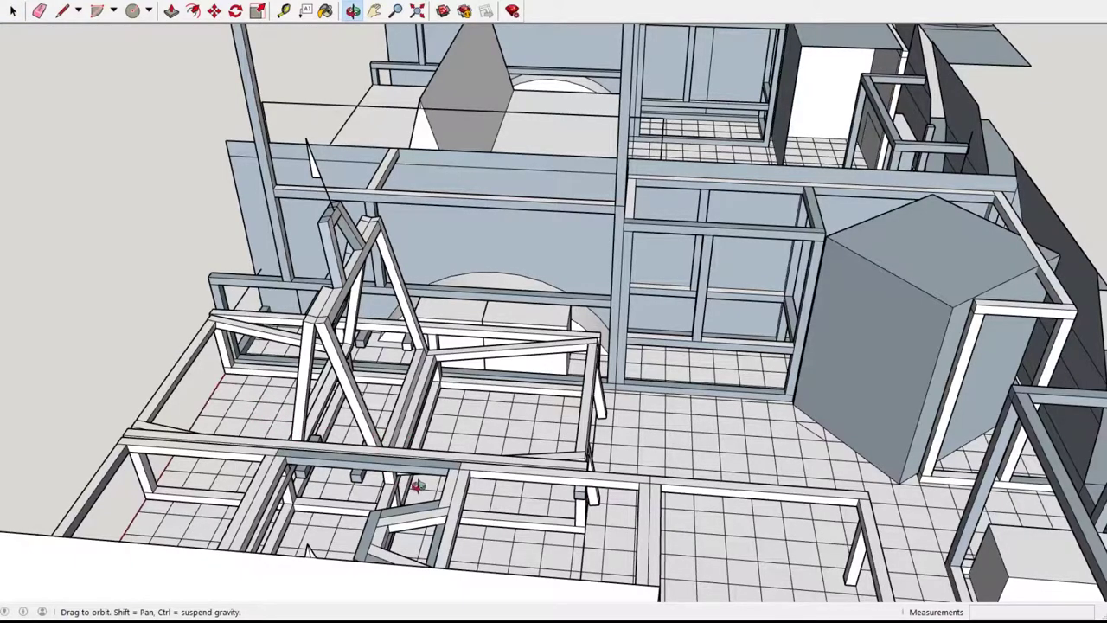
pyautogui.moveTo(439, 517)
pyautogui.mouseDown()
pyautogui.moveTo(463, 493)
pyautogui.moveTo(472, 563)
pyautogui.mouseUp()
pyautogui.moveTo(489, 353)
pyautogui.mouseDown()
pyautogui.moveTo(495, 426)
pyautogui.moveTo(522, 467)
pyautogui.mouseUp()
pyautogui.press('h')
pyautogui.moveTo(543, 511); pyautogui.dragTo(492, 419)
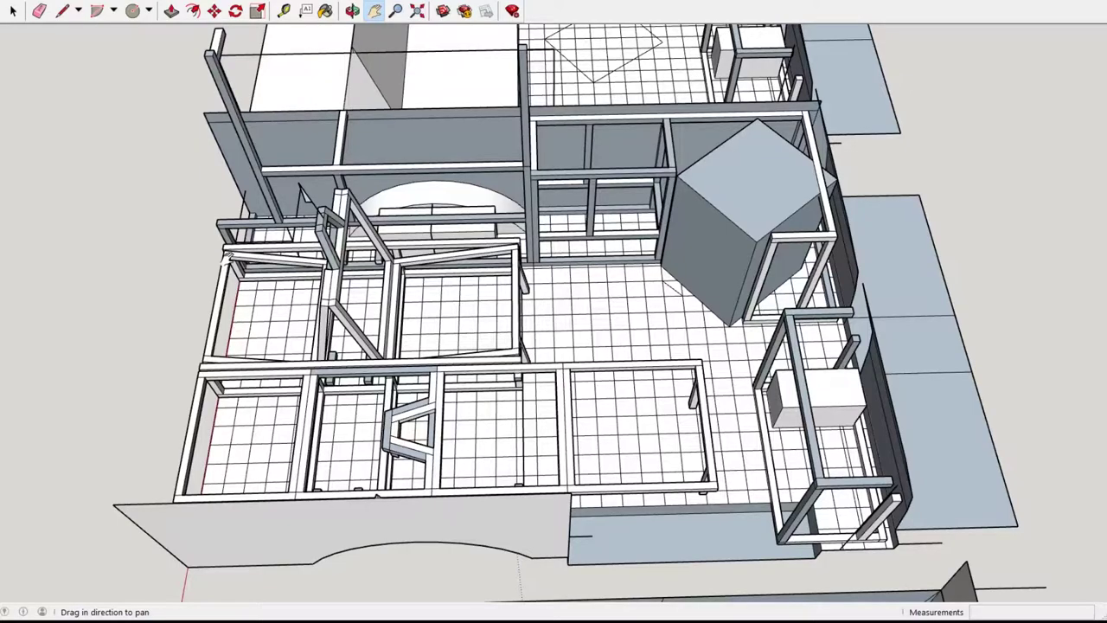
# - Zoom toward the seat frame and orbit down beneath it, looking between its uprights toward the van's rear
pyautogui.scroll(5, 376, 386)
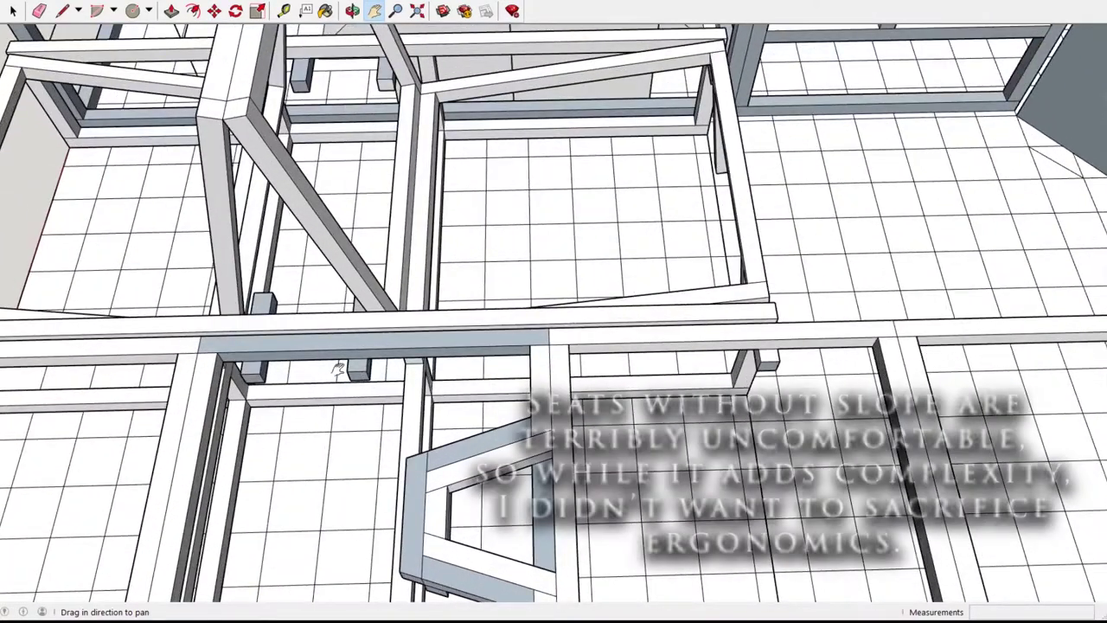
pyautogui.press('o')
pyautogui.moveTo(523, 395); pyautogui.dragTo(427, 210)
pyautogui.scroll(4, 529, 35)
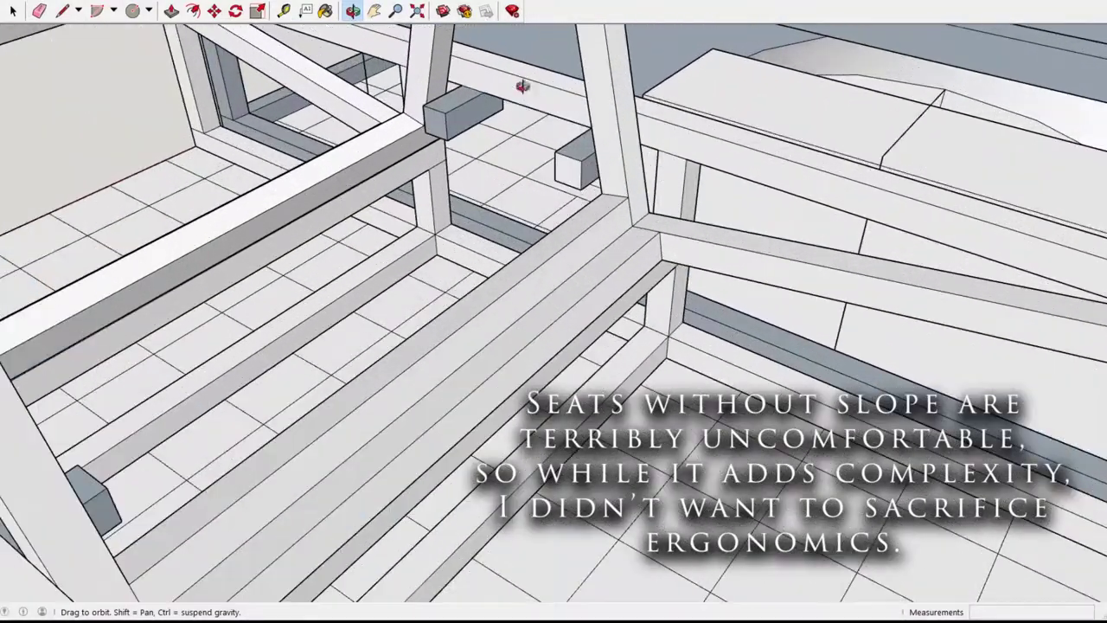
pyautogui.scroll(4, 557, 224)
pyautogui.moveTo(560, 189); pyautogui.dragTo(760, 97)
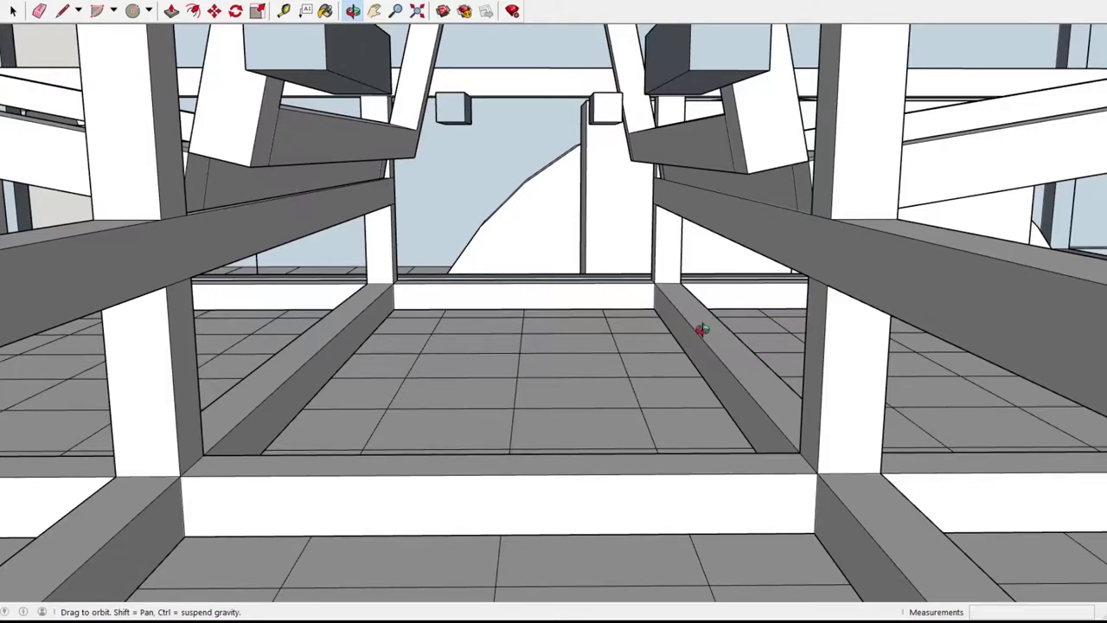
# - Orbit around the aluminium bed frame and slanted seatback to a side-on view beside the cabinet framing
pyautogui.moveTo(549, 326); pyautogui.dragTo(543, 476)
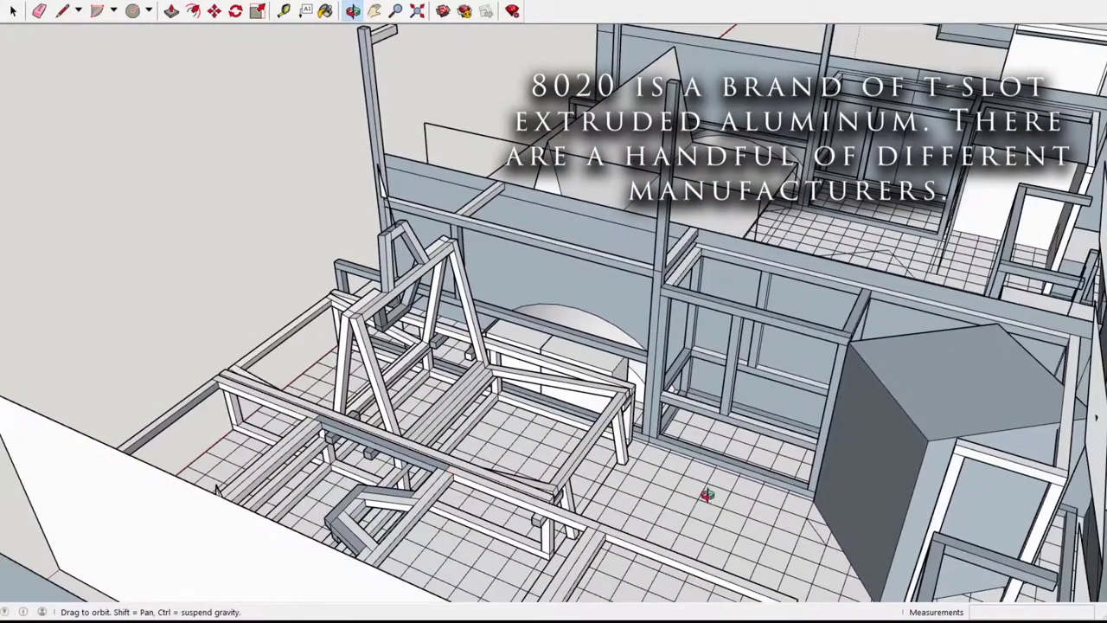
pyautogui.moveTo(758, 522); pyautogui.dragTo(719, 448)
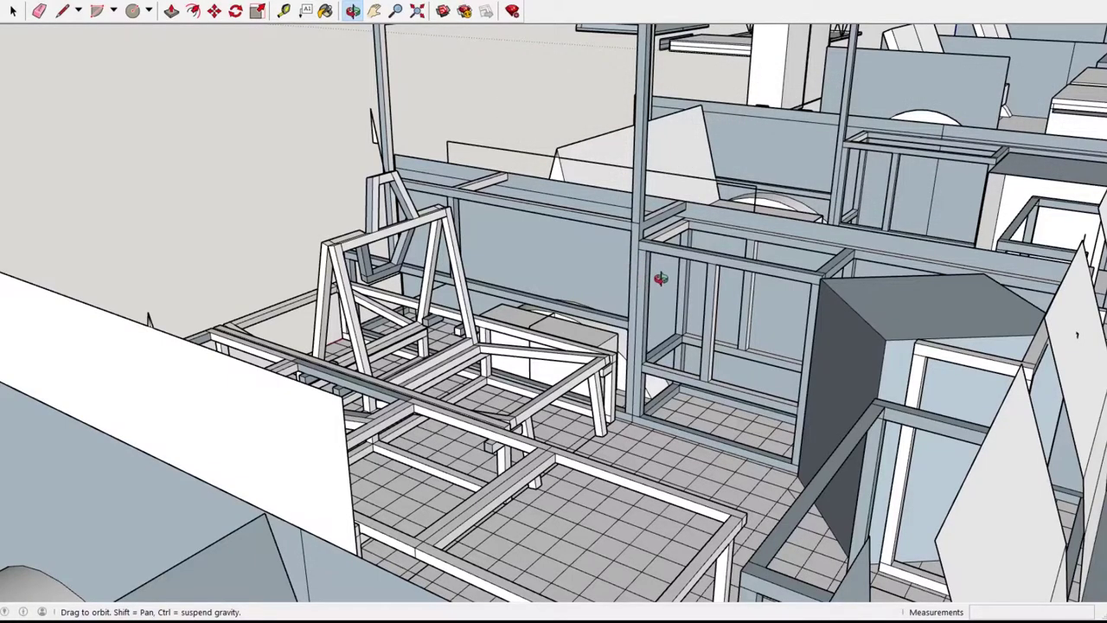
pyautogui.moveTo(660, 277); pyautogui.dragTo(662, 289)
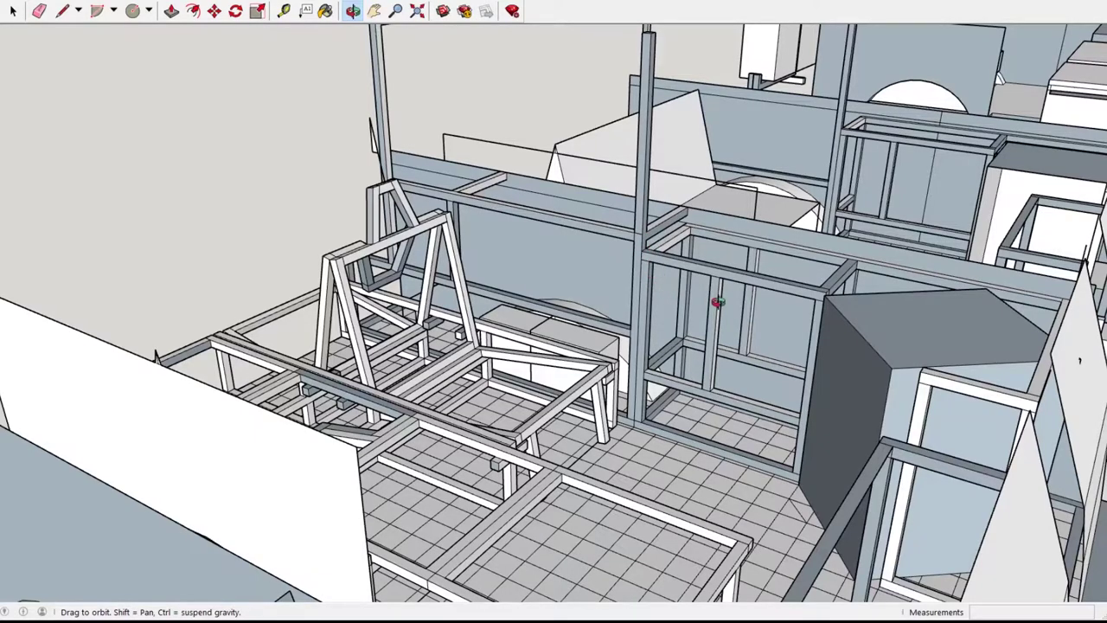
pyautogui.moveTo(835, 383); pyautogui.dragTo(734, 420)
pyautogui.moveTo(783, 539); pyautogui.dragTo(736, 521)
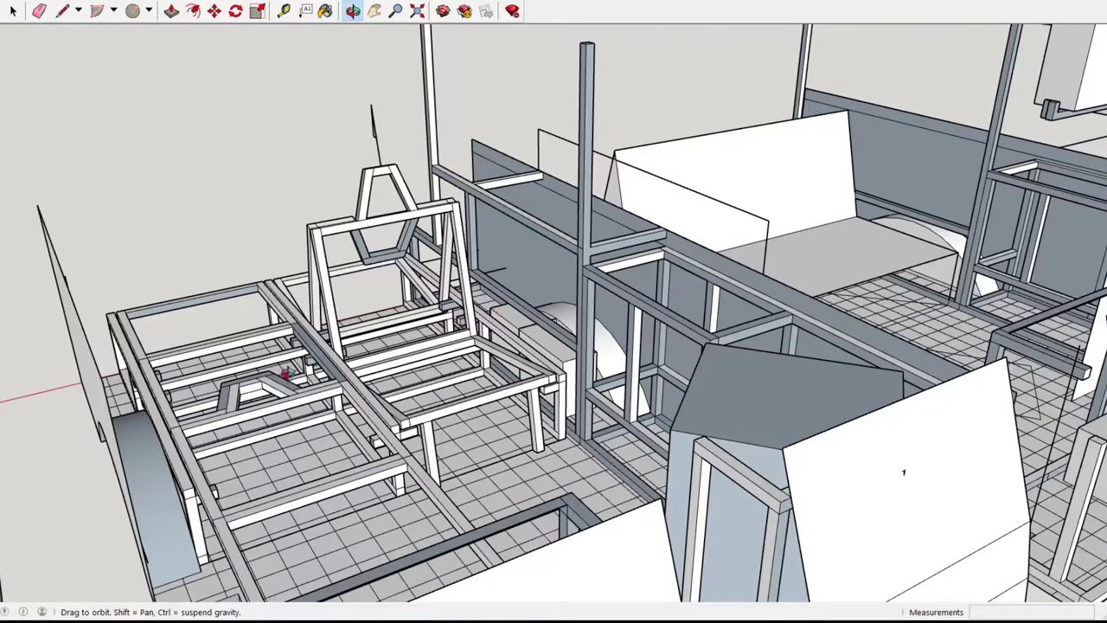
# - Orbit to a wide overhead angle, then pan left across the bed frame, tall box and far-wall bench
pyautogui.moveTo(466, 439)
pyautogui.mouseDown()
pyautogui.moveTo(540, 458)
pyautogui.moveTo(843, 484)
pyautogui.moveTo(657, 415)
pyautogui.moveTo(789, 439)
pyautogui.moveTo(856, 384)
pyautogui.mouseUp()
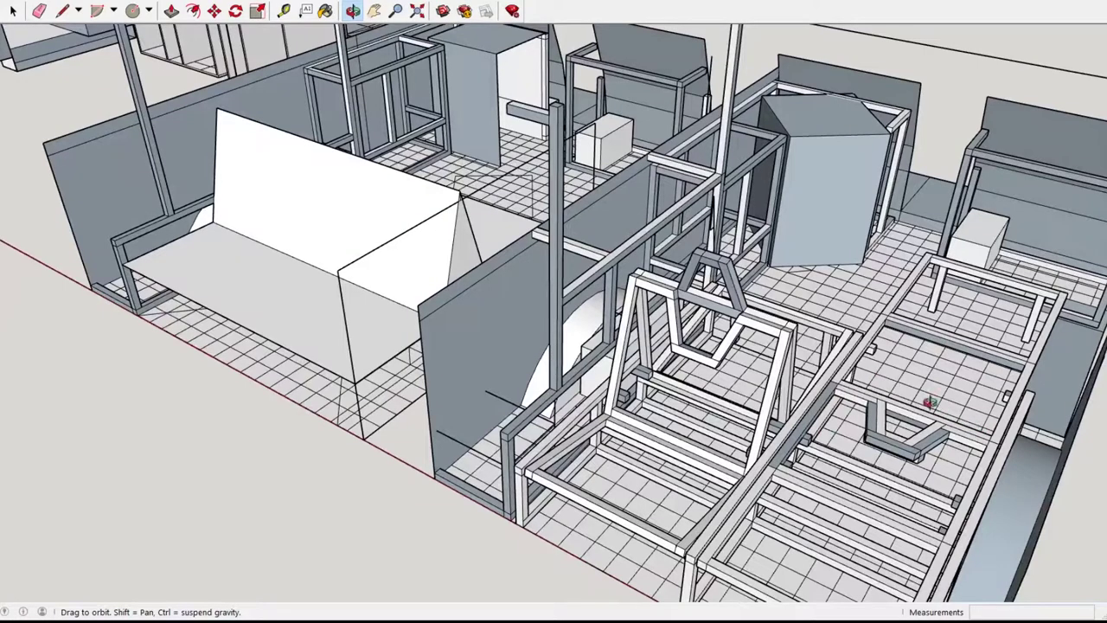
pyautogui.press('h')
pyautogui.moveTo(929, 402); pyautogui.dragTo(864, 342)
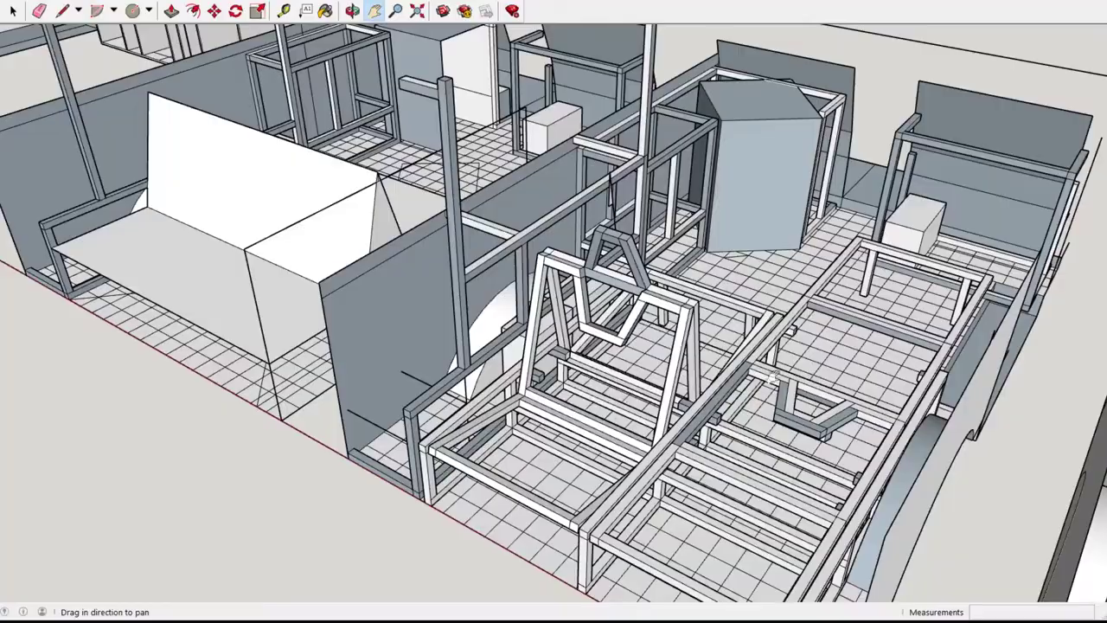
pyautogui.moveTo(843, 407); pyautogui.dragTo(735, 437)
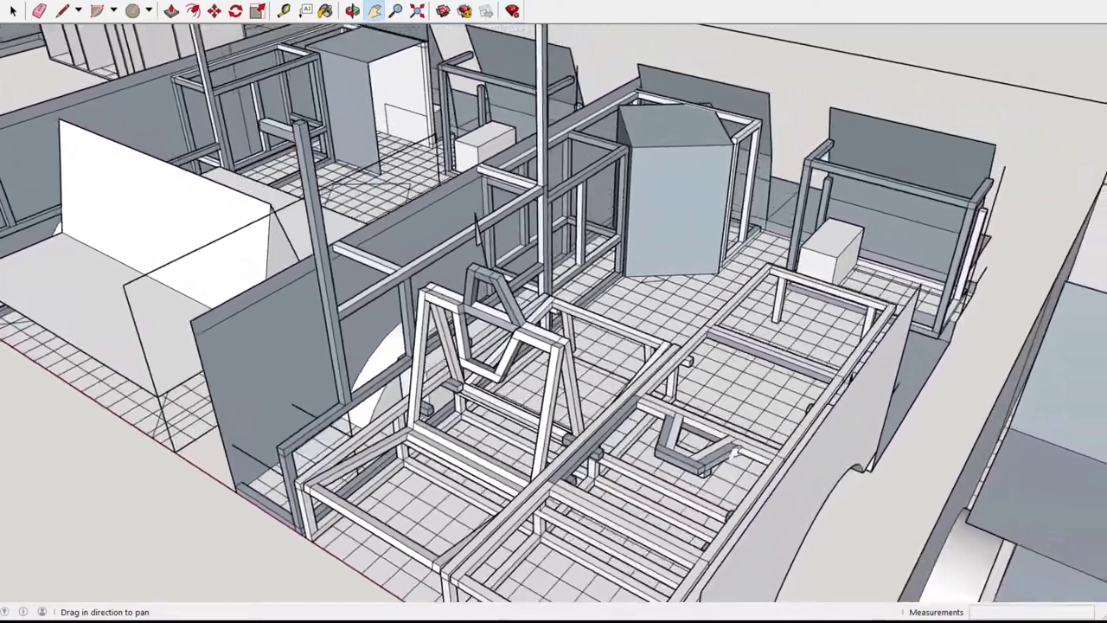